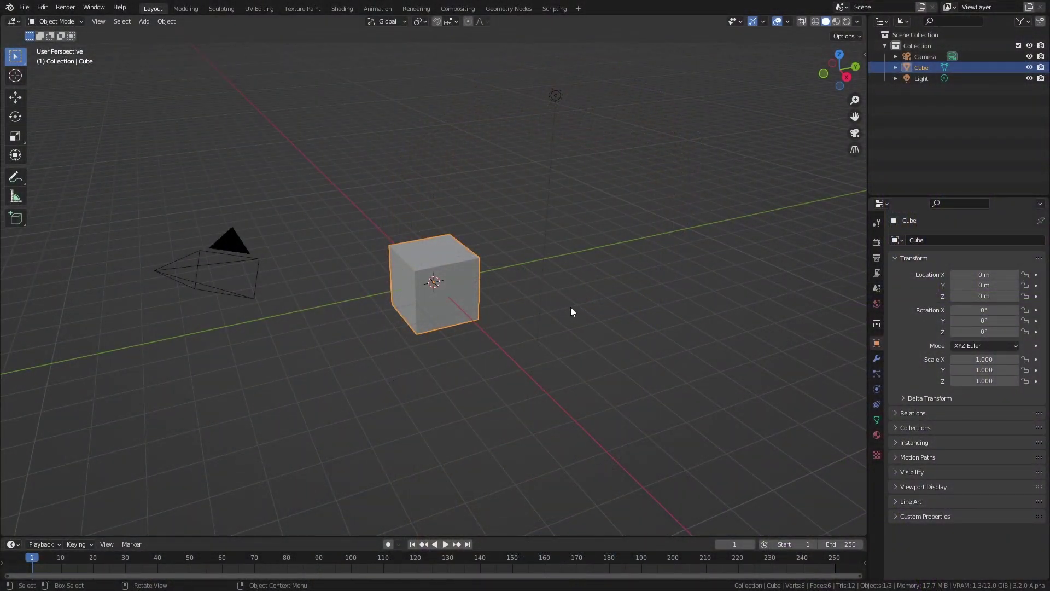
Delete the default cube and add a Monkey mesh in its place
key("x")
left_click(521, 223)
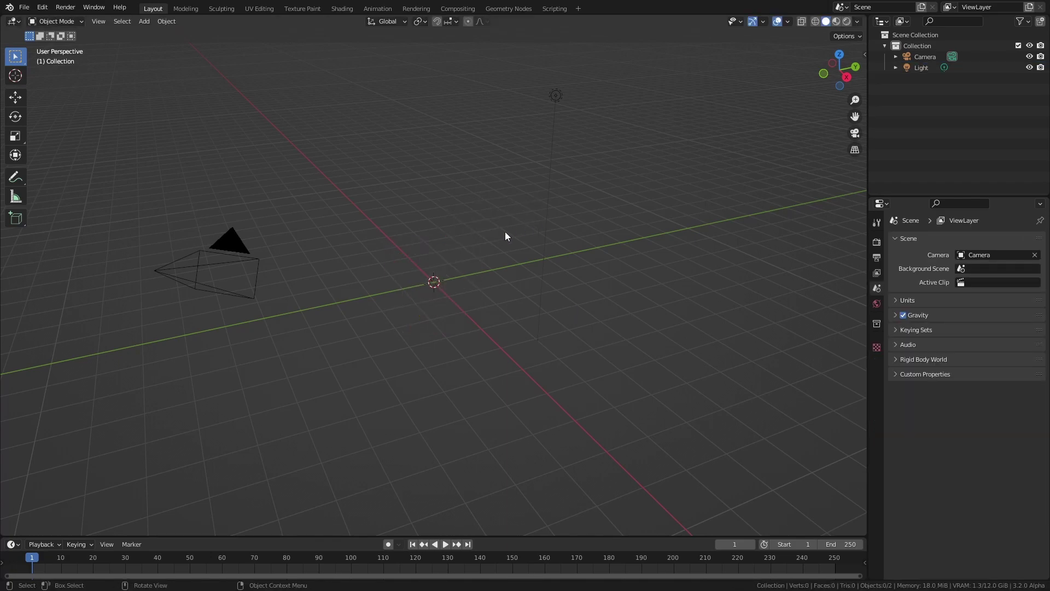
key("shift+a")
mouse_move(477, 218)
left_click(535, 326)
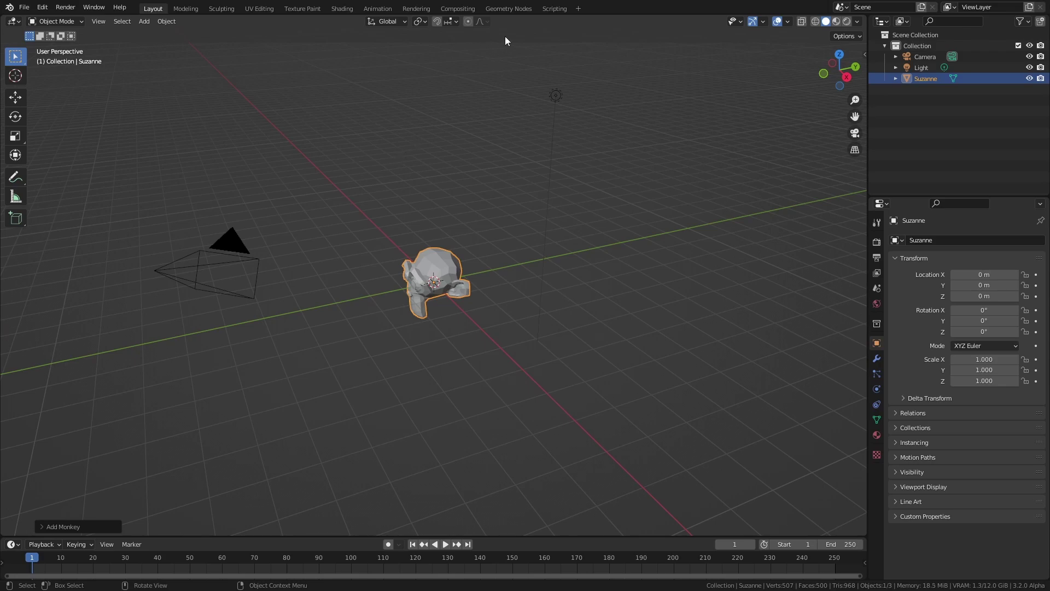
Create a new geometry node group on the monkey in the Geometry Nodes workspace and enlarge the node editor
left_click(509, 8)
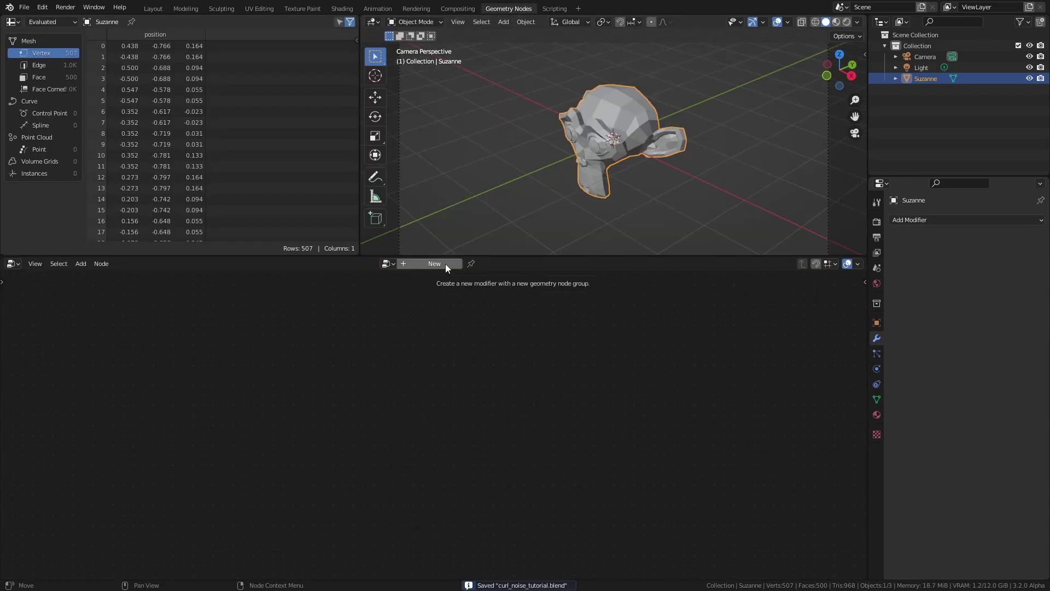
left_click(445, 263)
left_click_drag(542, 254, 542, 232)
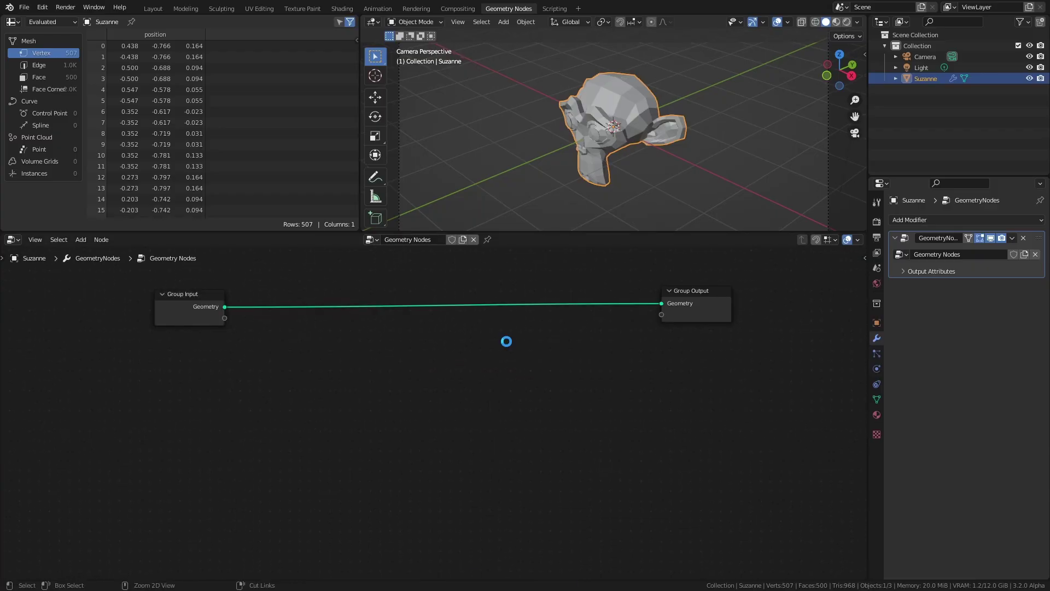
Add a Distribute Points on Faces node and a Mesh Line node below it
key("shift+a")
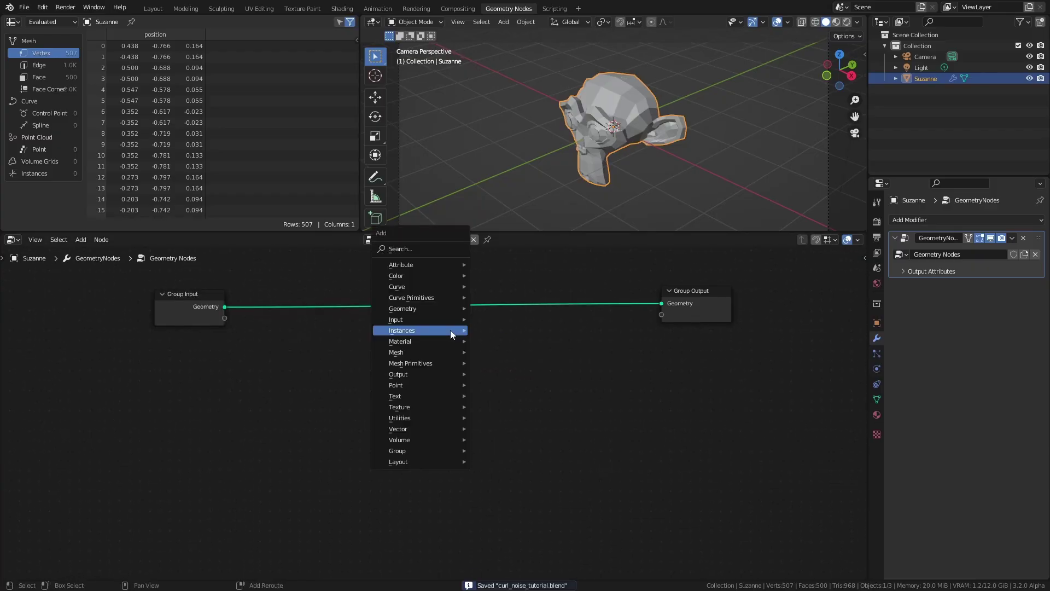
mouse_move(412, 385)
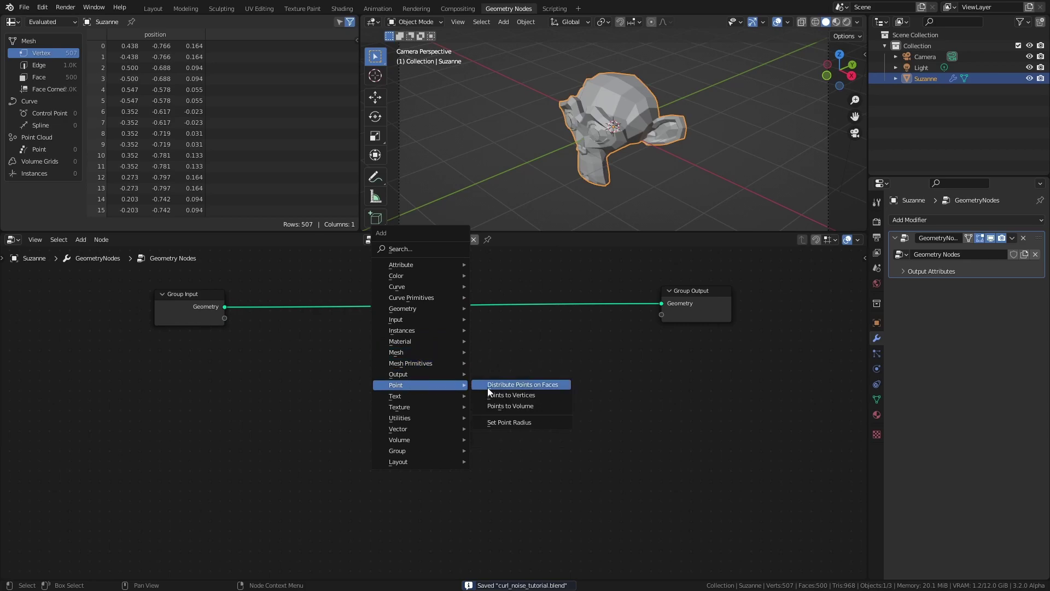
left_click(522, 387)
left_click(290, 327)
key("shift+a")
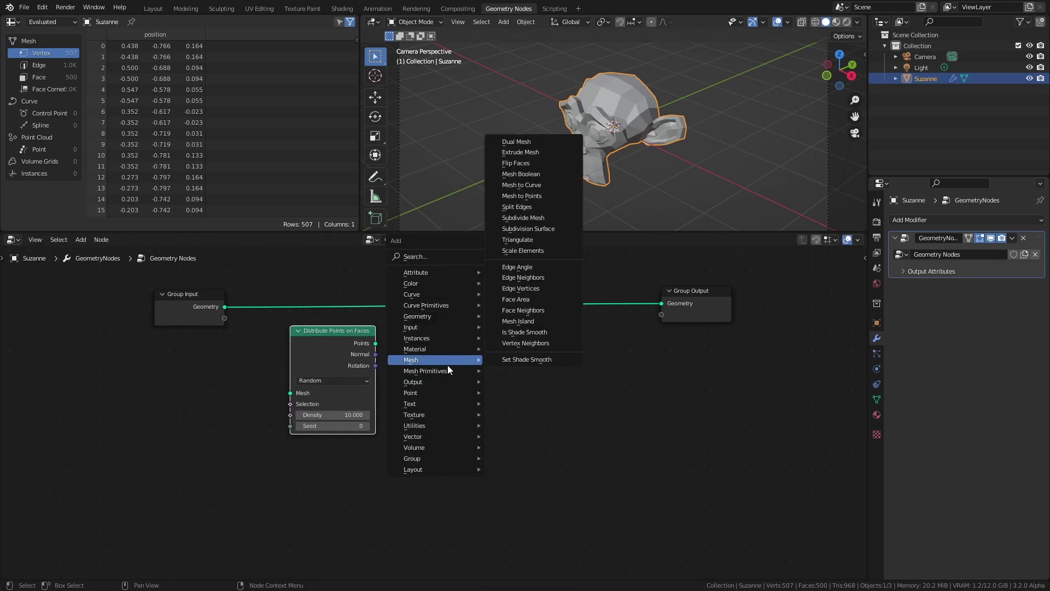
mouse_move(456, 369)
left_click(533, 435)
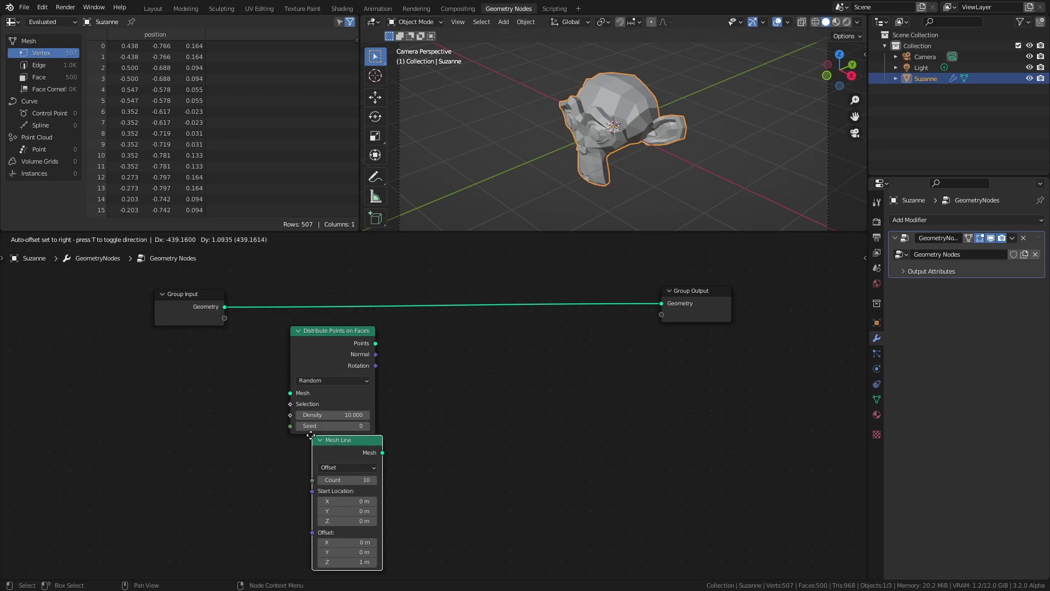
left_click(298, 441)
Add an Instance on Points node and insert it into the link between Group Input and Group Output
key("shift+a")
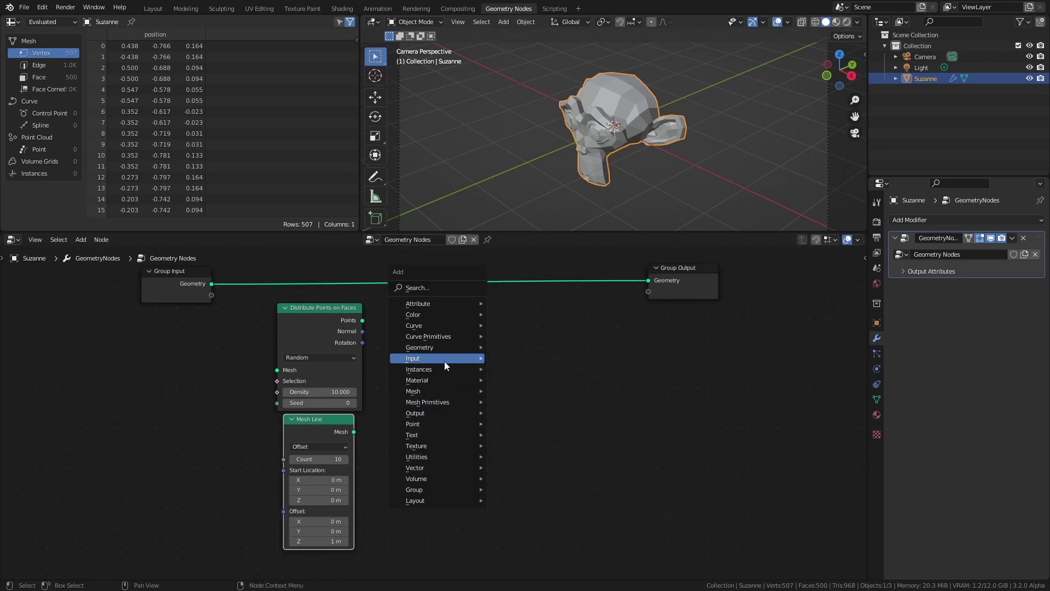
mouse_move(444, 367)
left_click(527, 370)
left_click(475, 302)
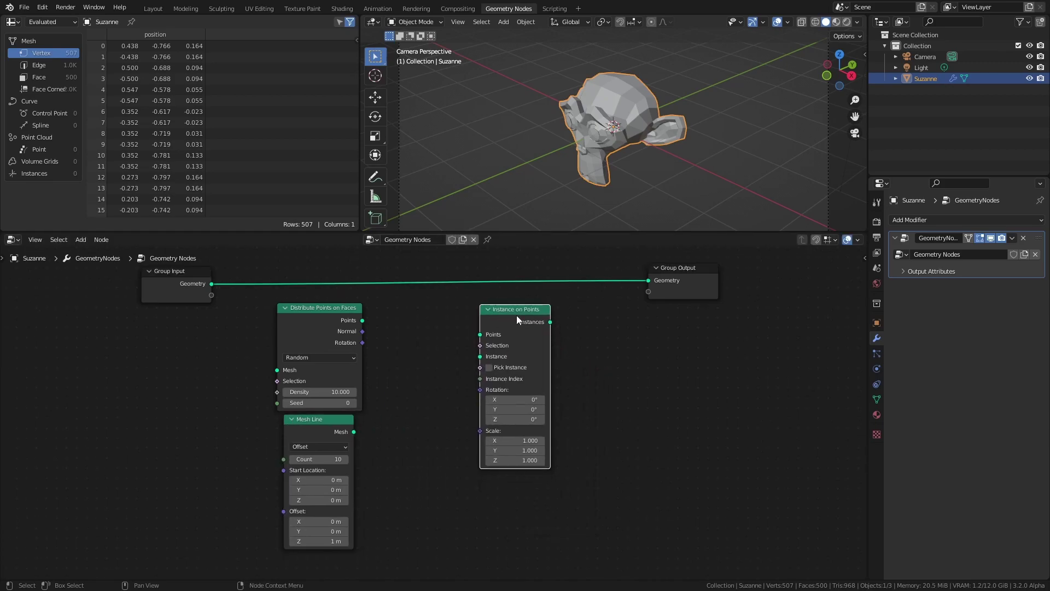
left_click_drag(514, 324, 527, 290)
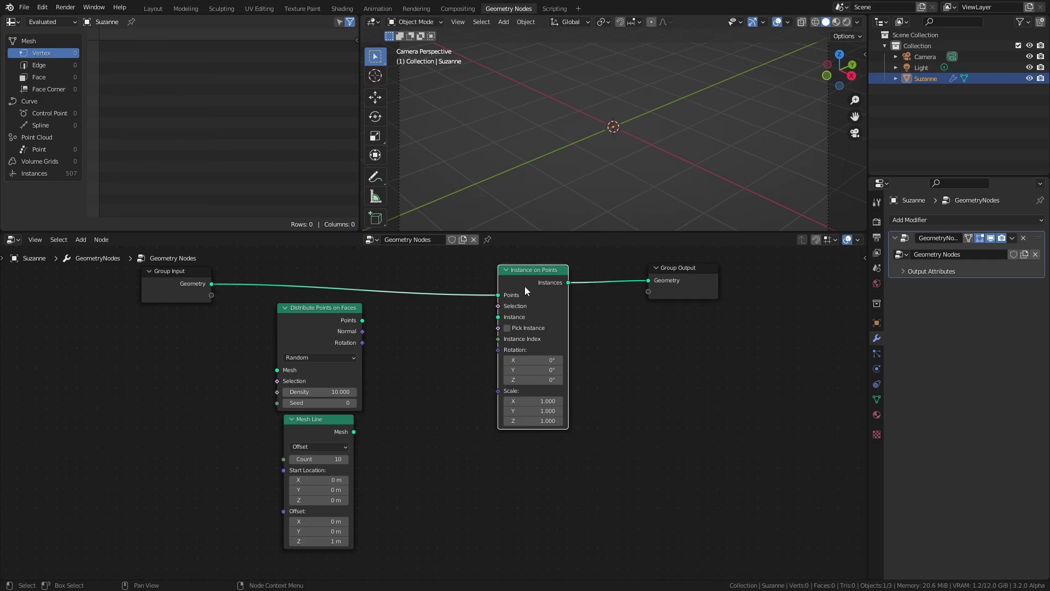
Set the Distribute Points on Faces density to 100 and insert the node between Group Input and Instance on Points
left_click(344, 392)
type("100")
key("Return")
left_click_drag(335, 328, 360, 285)
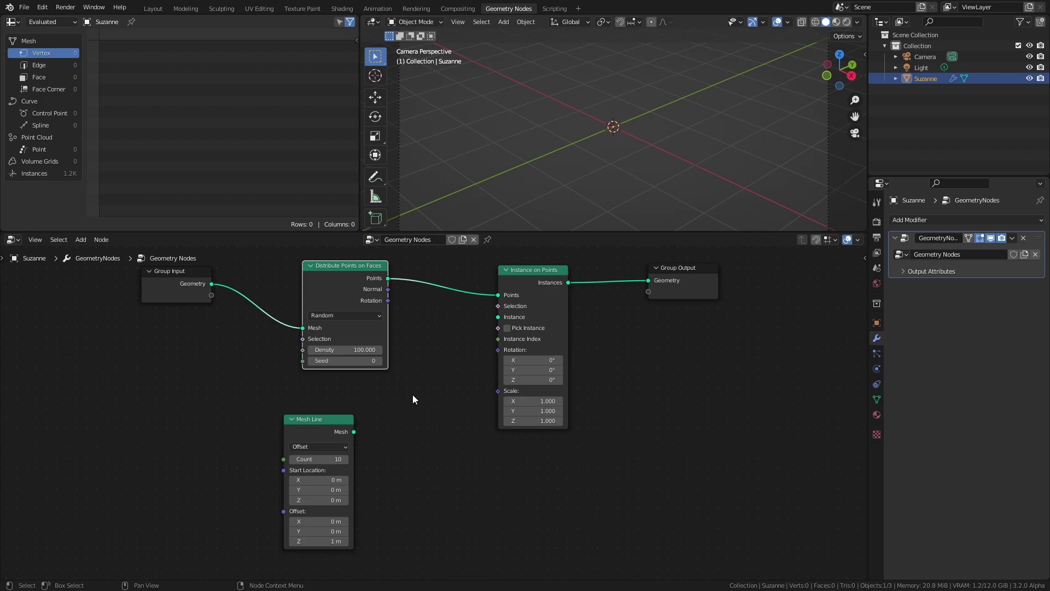
Switch the Mesh Line node to End Points mode, with a count of 6 and an end location Z of 0.5 m
left_click_drag(336, 440, 355, 416)
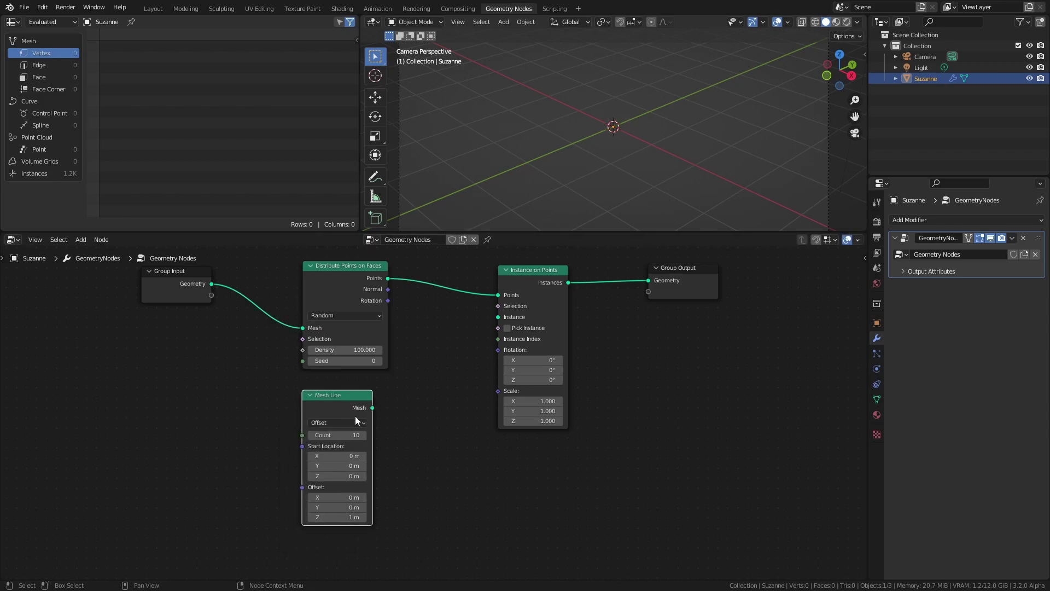
left_click(354, 421)
left_click(346, 445)
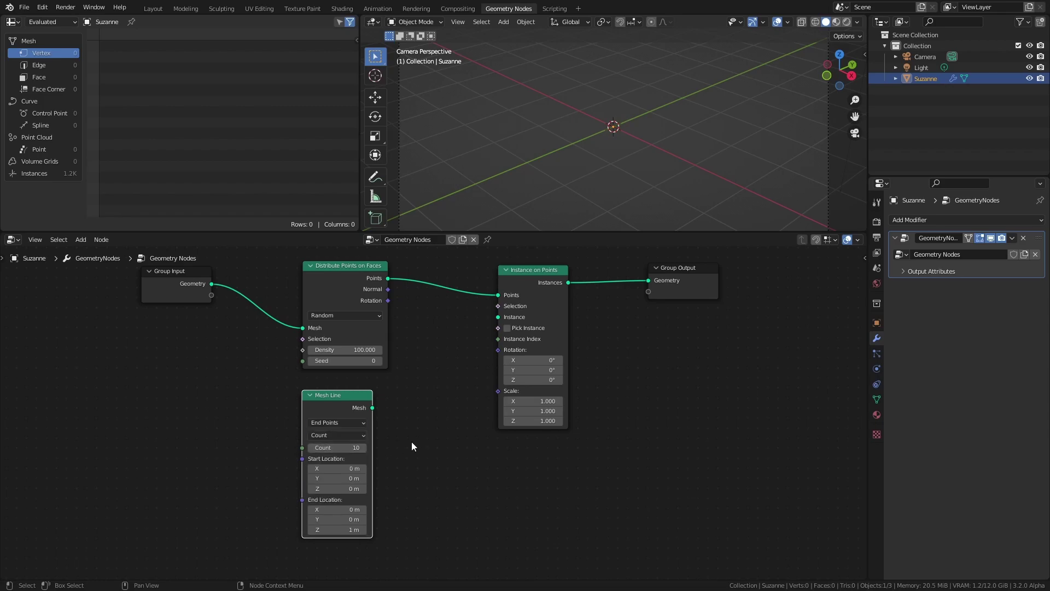
left_click(337, 447)
type("6")
key("Return")
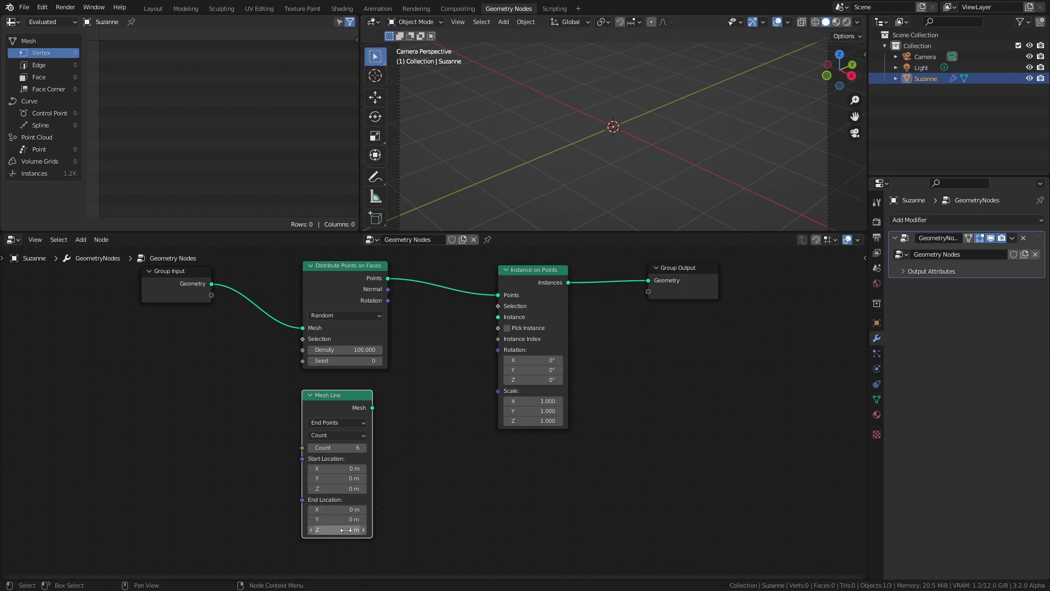
left_click(364, 529)
type("0.5")
key("Return")
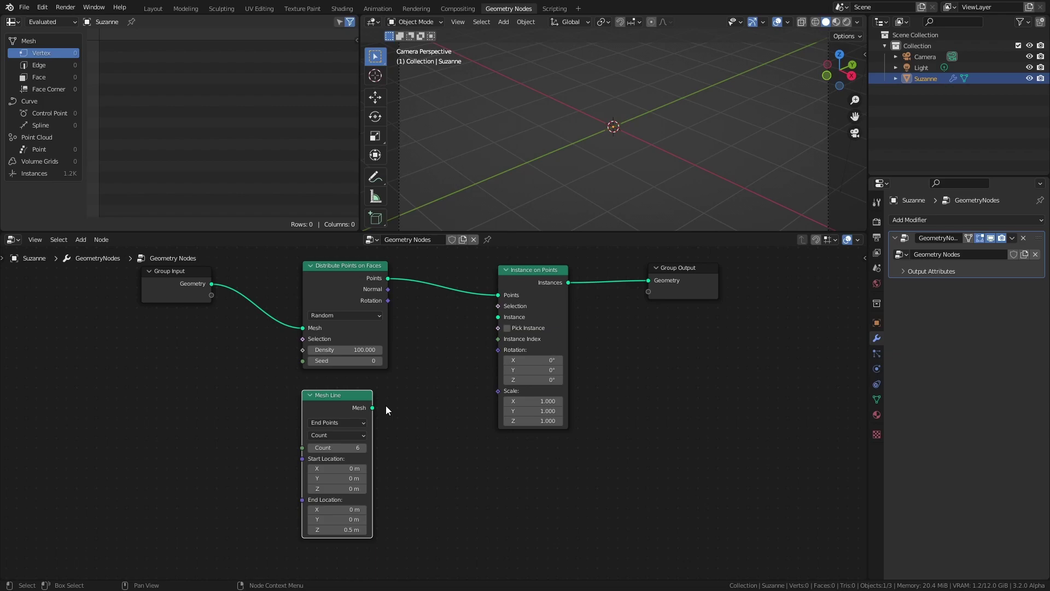
Connect the Mesh Line output to the Instance input of Instance on Points and save the file
left_click_drag(373, 407, 499, 317)
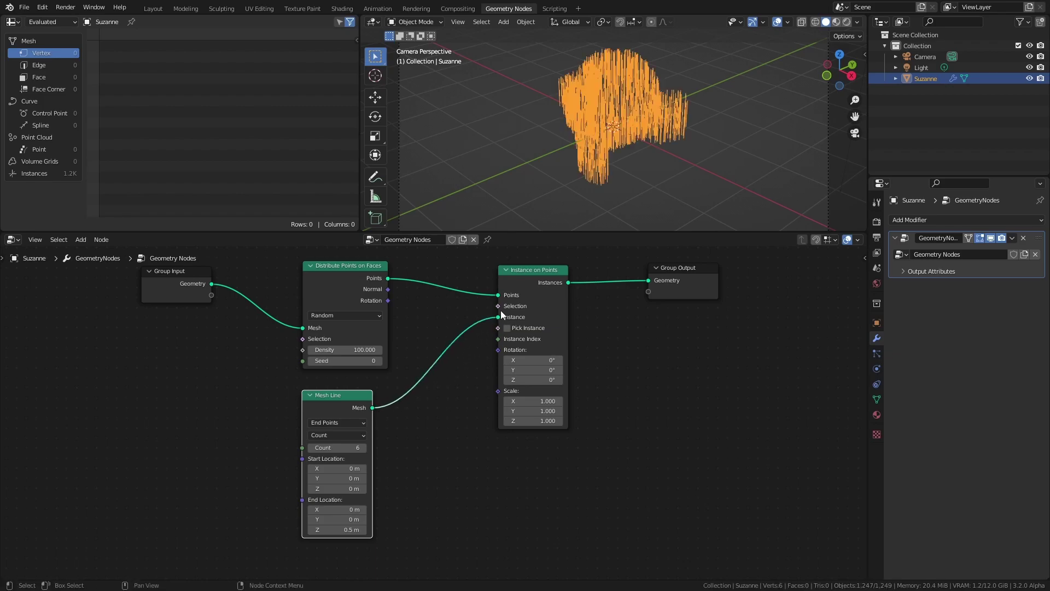
key("ctrl+s")
middle_click_drag(563, 180, 615, 120)
Rearrange the nodes to make room and add an Align Euler to Vector node between Distribute Points on Faces and Instance on Points
left_click(641, 122)
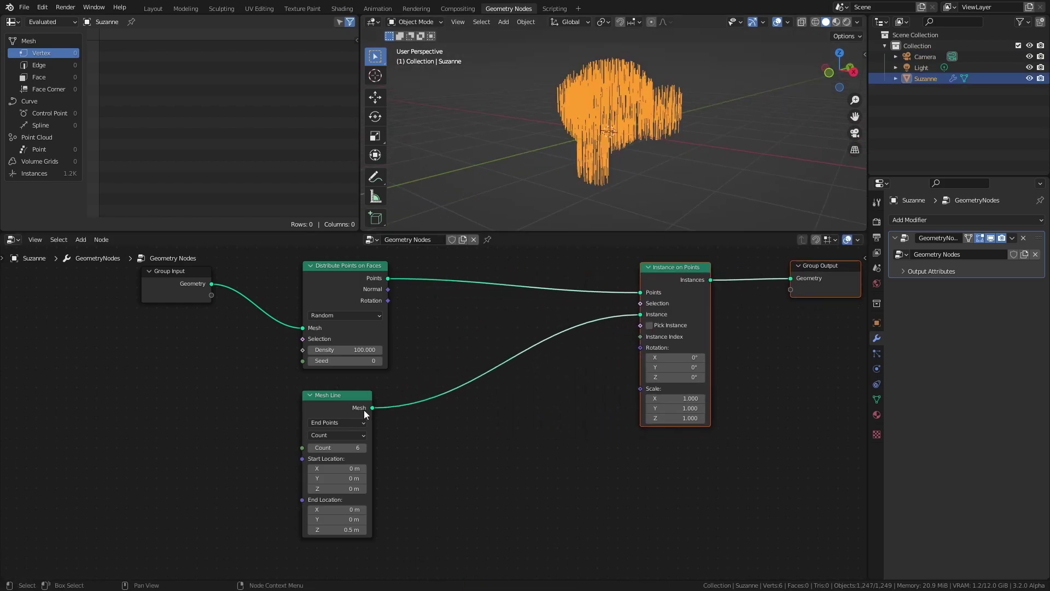
left_click_drag(328, 395, 562, 398)
key("shift+a")
left_click(455, 251)
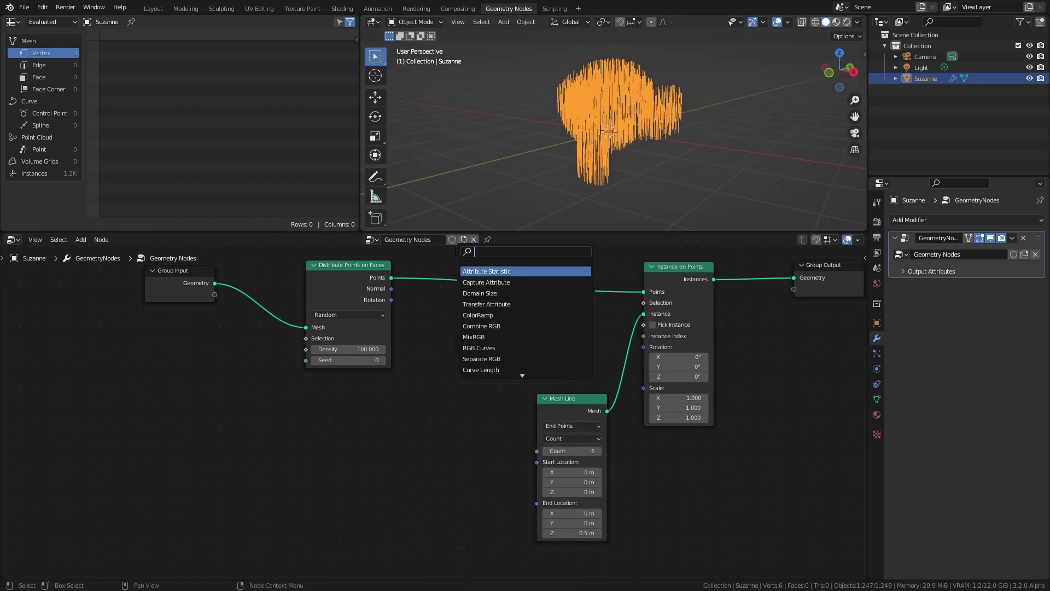
type("alig")
key("Return")
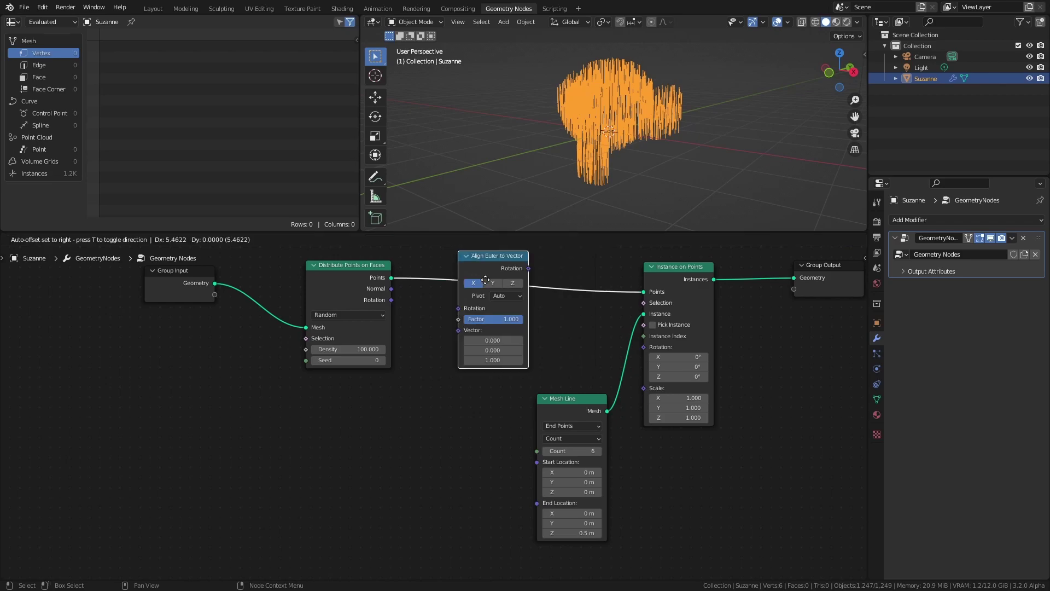
left_click(549, 345)
Link Normal through Align Euler to Vector, set to the Z axis, into the Rotation of Instance on Points, and save
left_click(389, 288)
left_click_drag(391, 288, 440, 381)
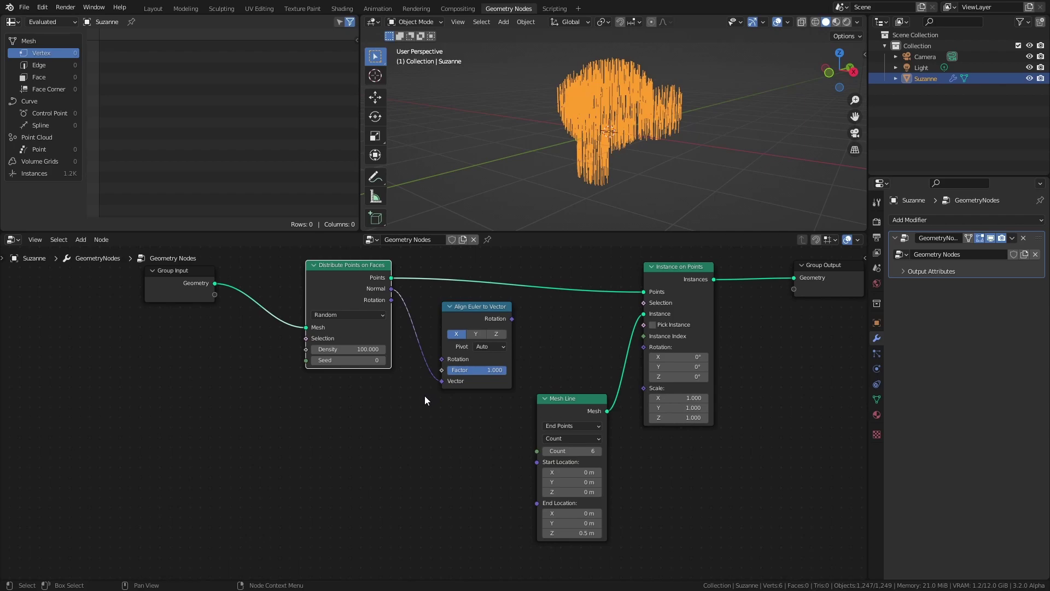
left_click(502, 334)
left_click_drag(512, 319, 644, 346)
middle_click_drag(659, 146, 619, 130)
scroll(654, 136, "up", 2)
scroll(619, 137, "down", 2)
key("ctrl+s")
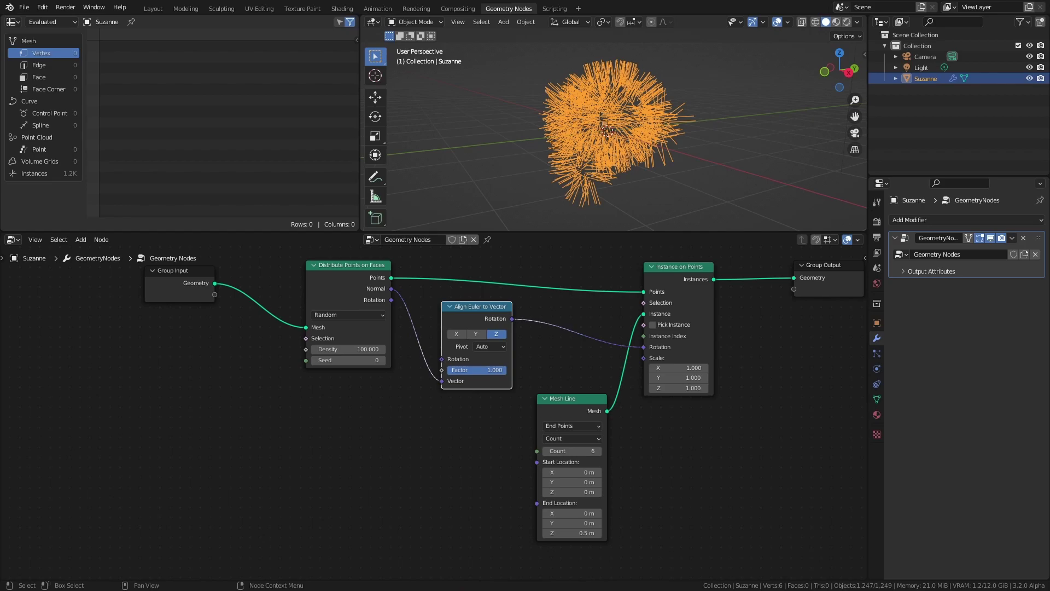
Set the Z scale of the Instance on Points node to -1 and save the file
middle_click_drag(672, 432, 605, 431)
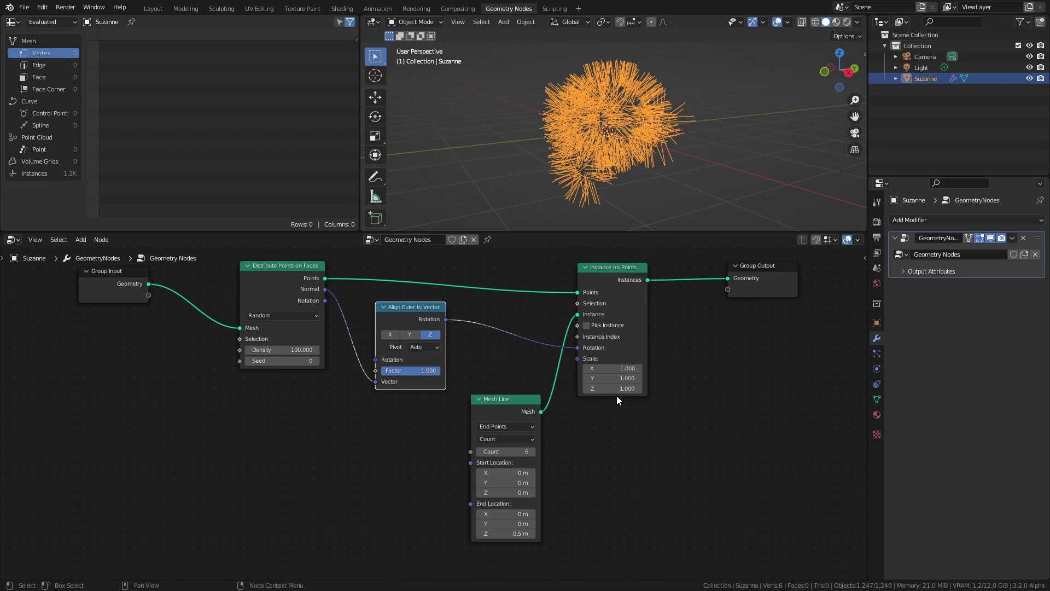
middle_click_drag(617, 397, 500, 442)
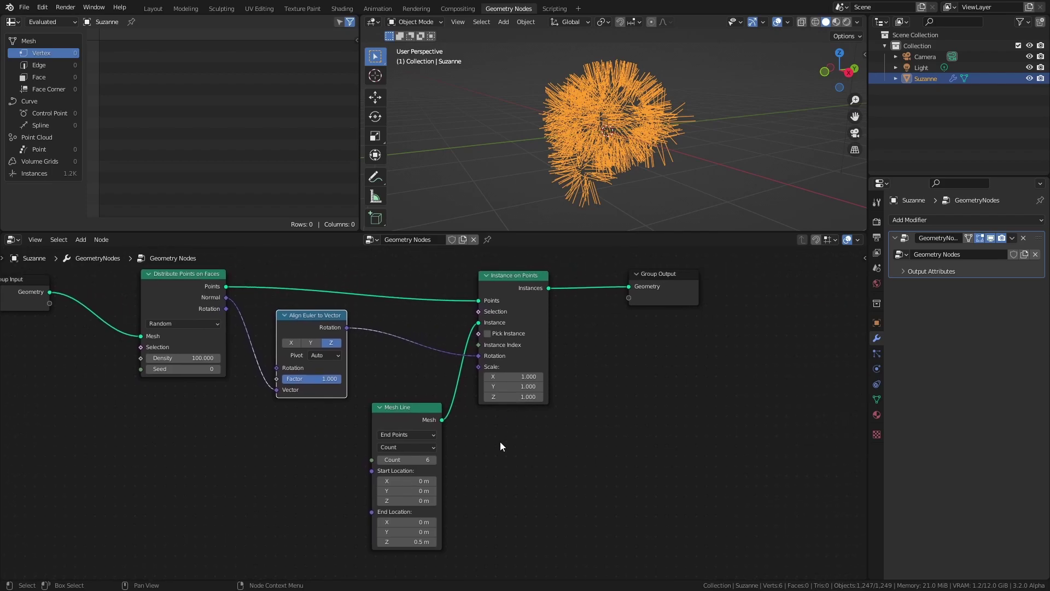
left_click(509, 398)
type("-1")
key("Return")
key("ctrl+s")
middle_click_drag(587, 136, 689, 164)
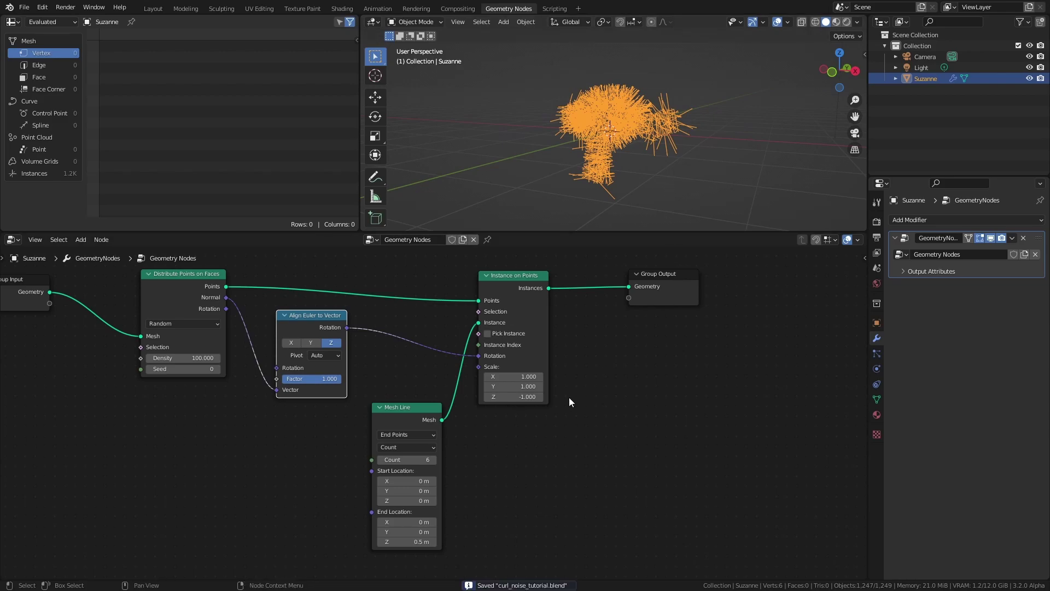
Set the Align Euler to Vector factor to 0.5 and save the file
key("Home")
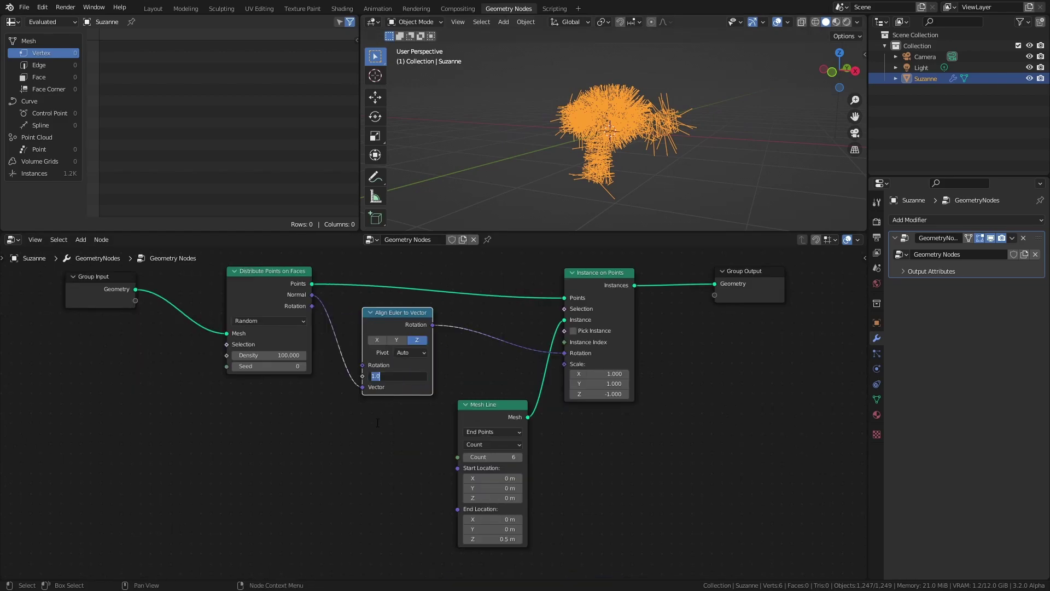
type("0.5")
key("Return")
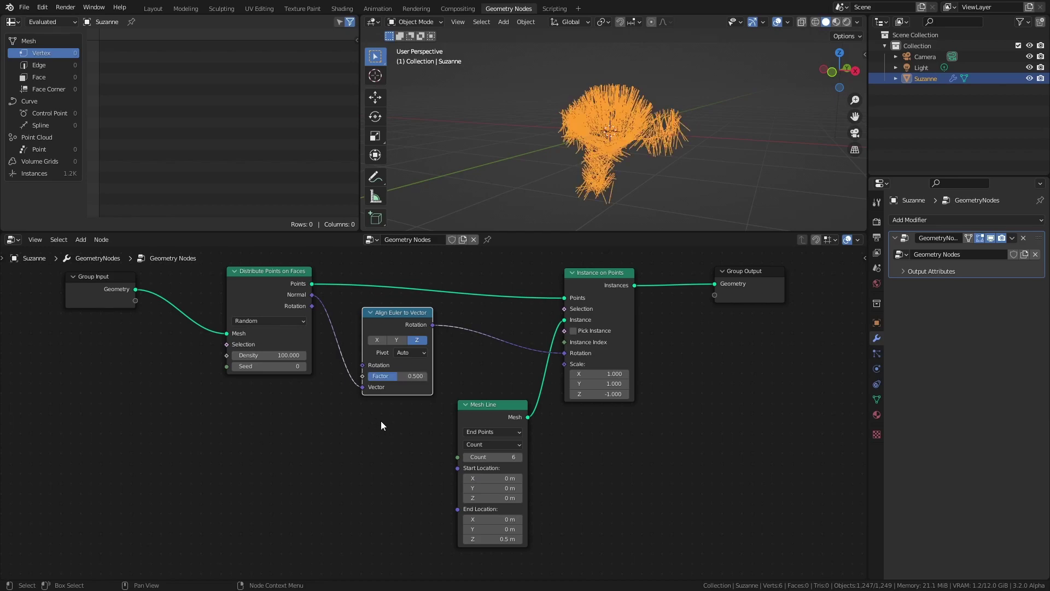
middle_click_drag(603, 134, 684, 136)
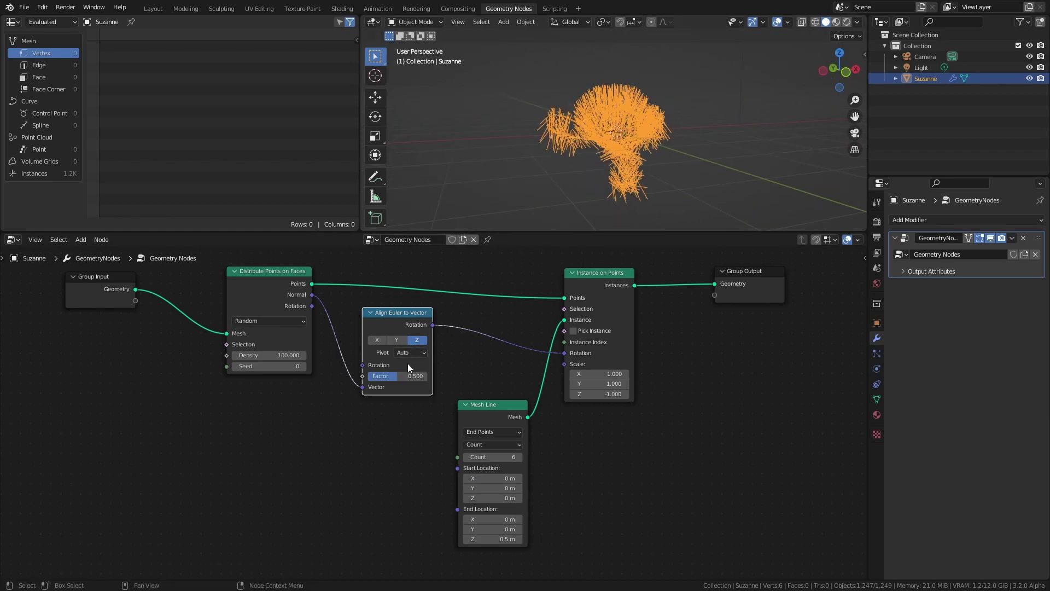
key("ctrl+s")
Try driving the Align Euler to Vector factor with a Random Value node, and delete that node
left_click_drag(267, 278, 229, 277)
middle_click_drag(302, 434, 357, 412)
key("shift+a")
mouse_move(353, 533)
left_click(418, 511)
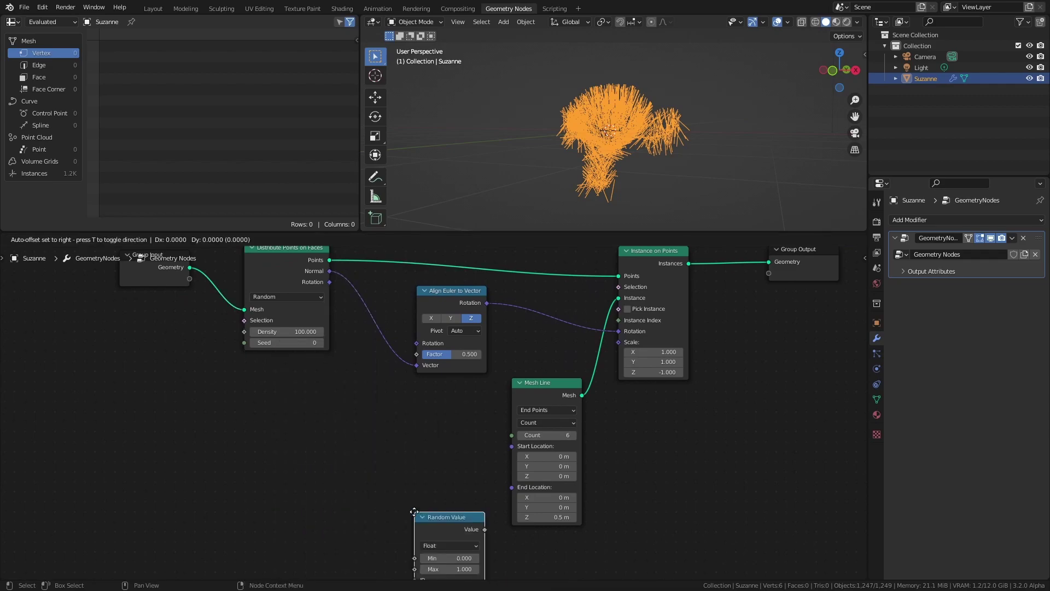
left_click(246, 361)
left_click_drag(317, 379, 417, 354)
middle_click_drag(629, 205, 593, 200)
key("x")
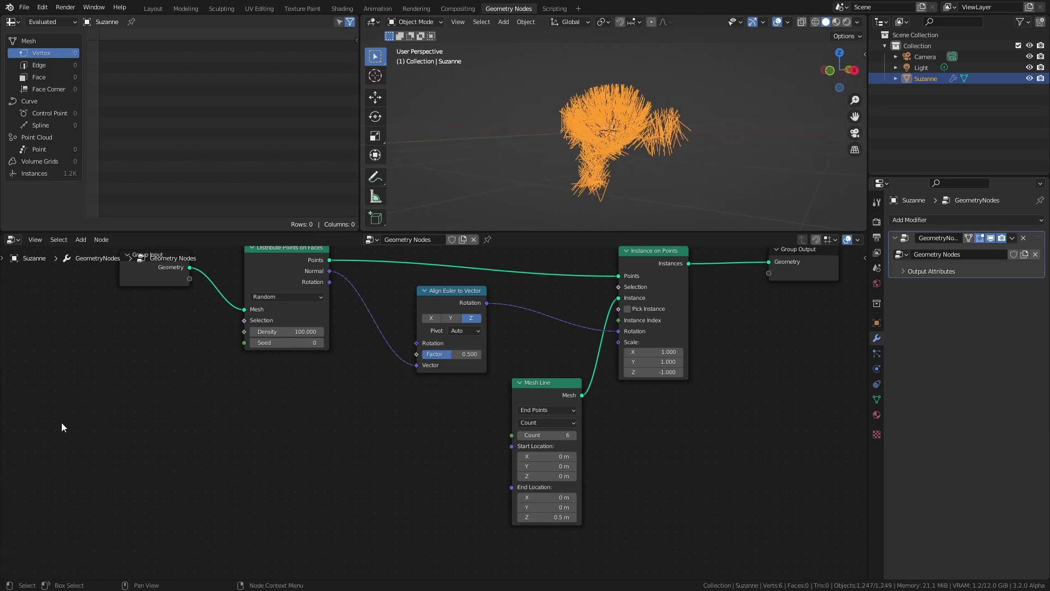
Insert a Realize Instances node between Instance on Points and Group Output, spacing out the output node, and save
middle_click_drag(664, 406, 249, 472)
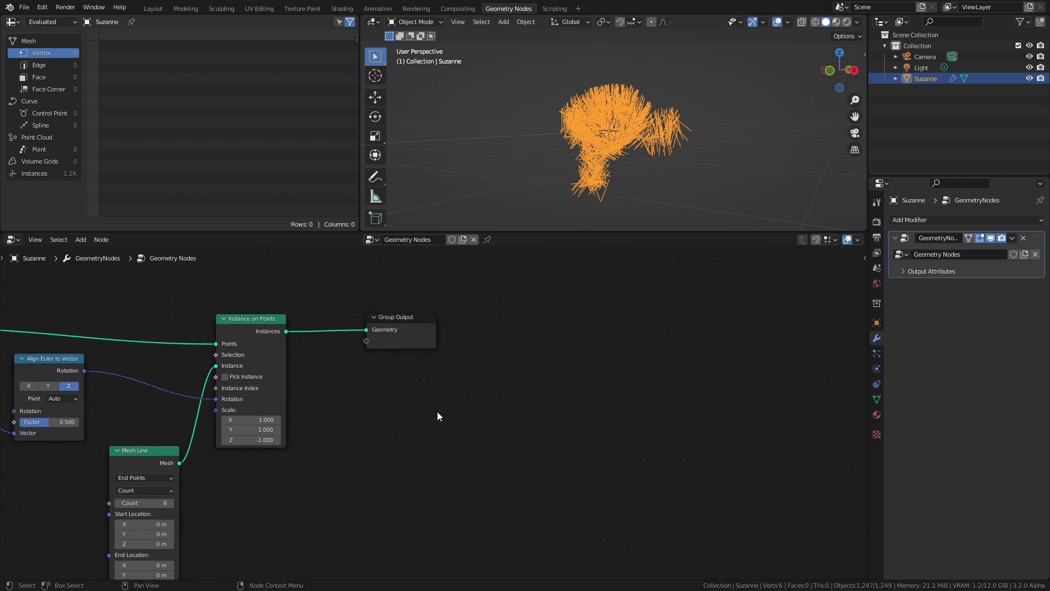
left_click_drag(399, 318, 622, 311)
key("shift+a")
left_click(480, 178)
type("reali")
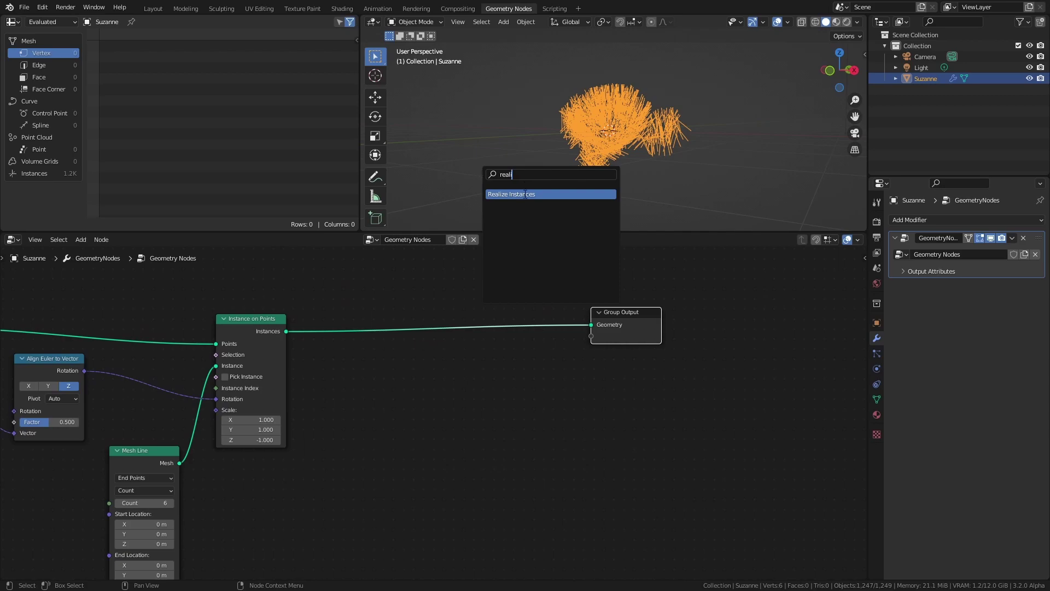
left_click(524, 195)
left_click(369, 329)
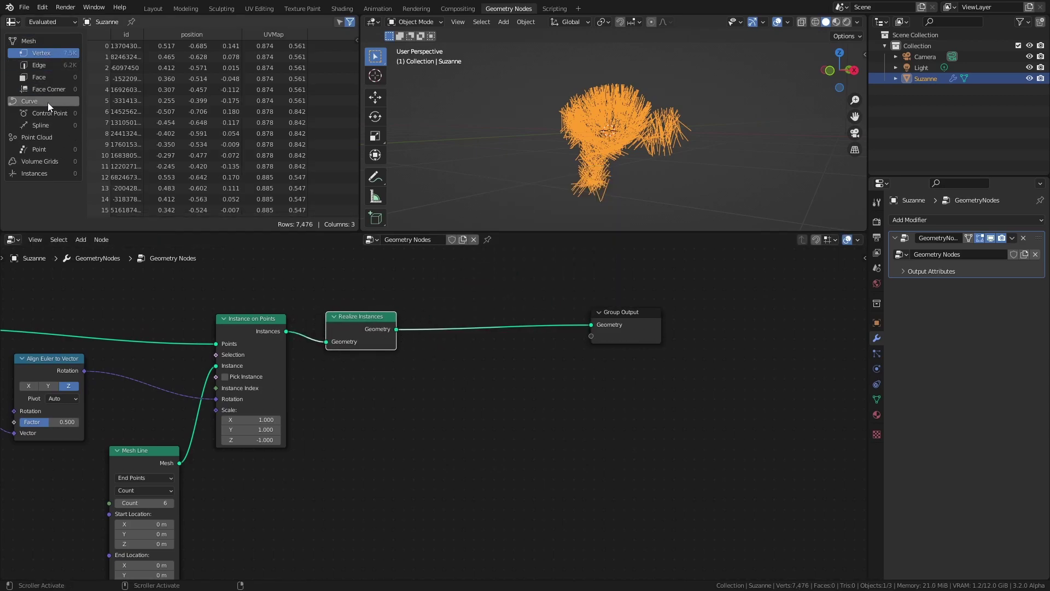
key("ctrl+s")
left_click_drag(624, 313, 678, 316)
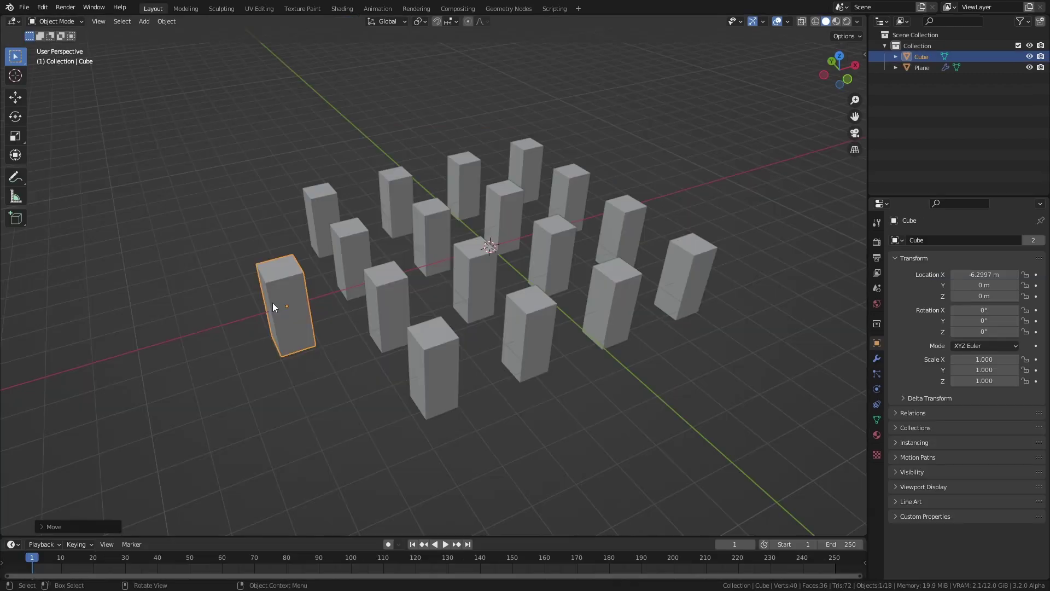
In the cube's mesh, move one side vertex outward and shift a second vertex on another edge to deform all instances
key("Tab")
left_click(278, 308)
key("g")
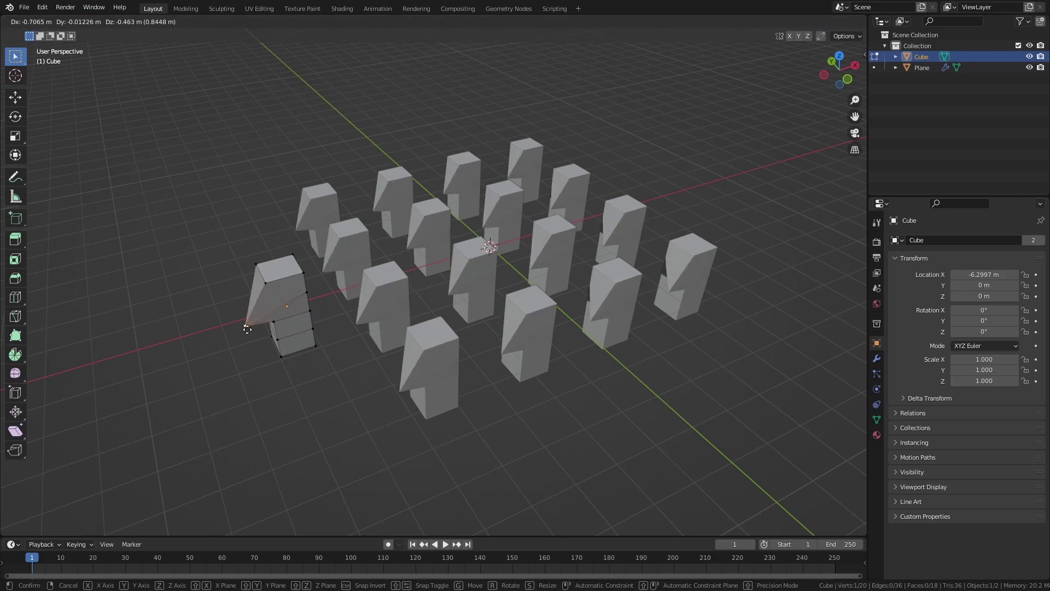
left_click(325, 336)
key("g")
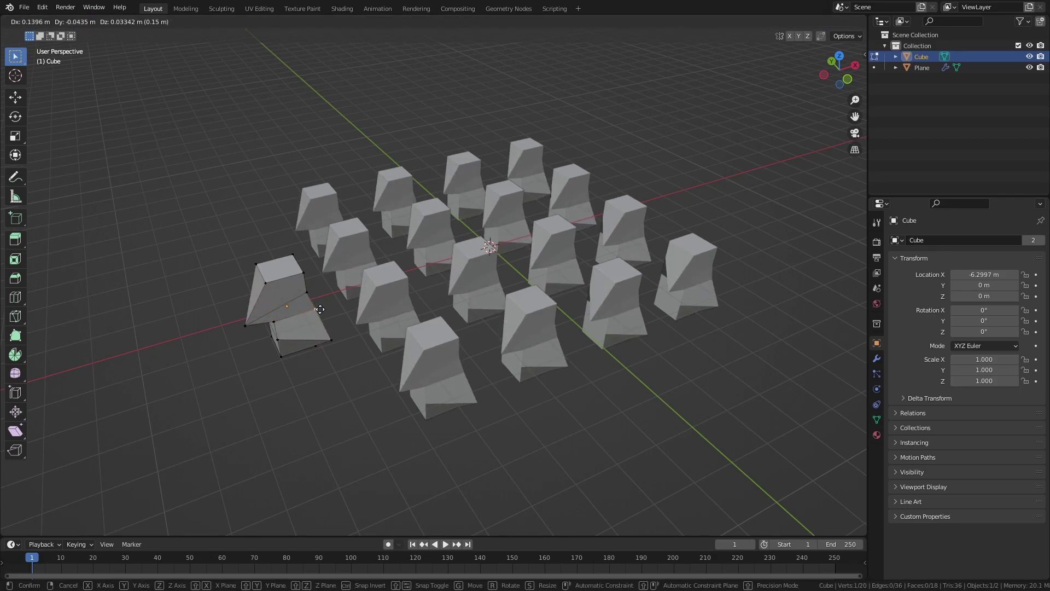
left_click(310, 309)
Extrude the lower side vertices of the cube outward from the block
middle_click_drag(310, 308, 520, 297)
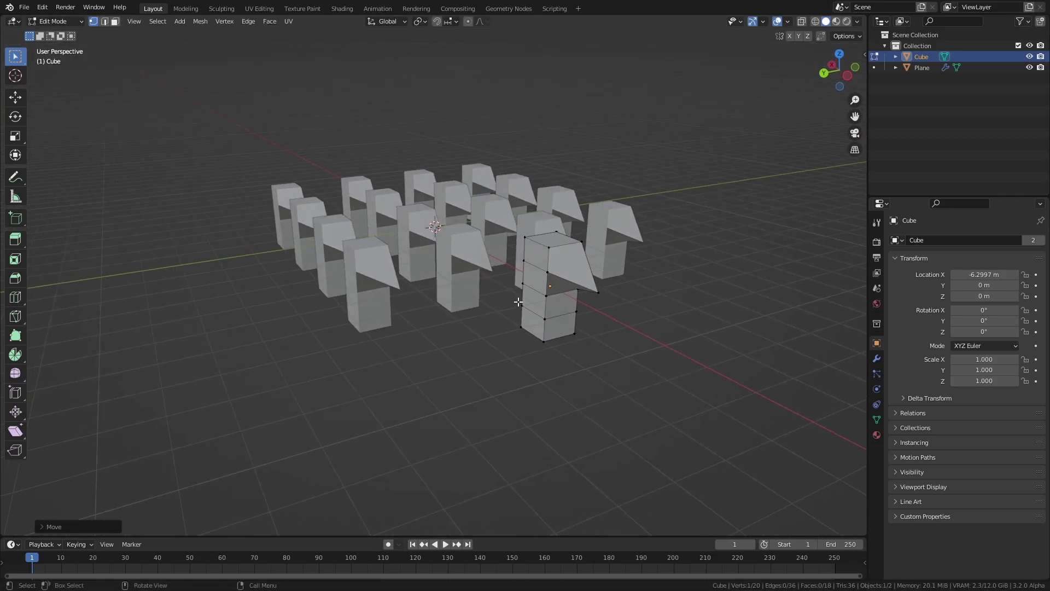
left_click(522, 305)
left_click(545, 319, "shift")
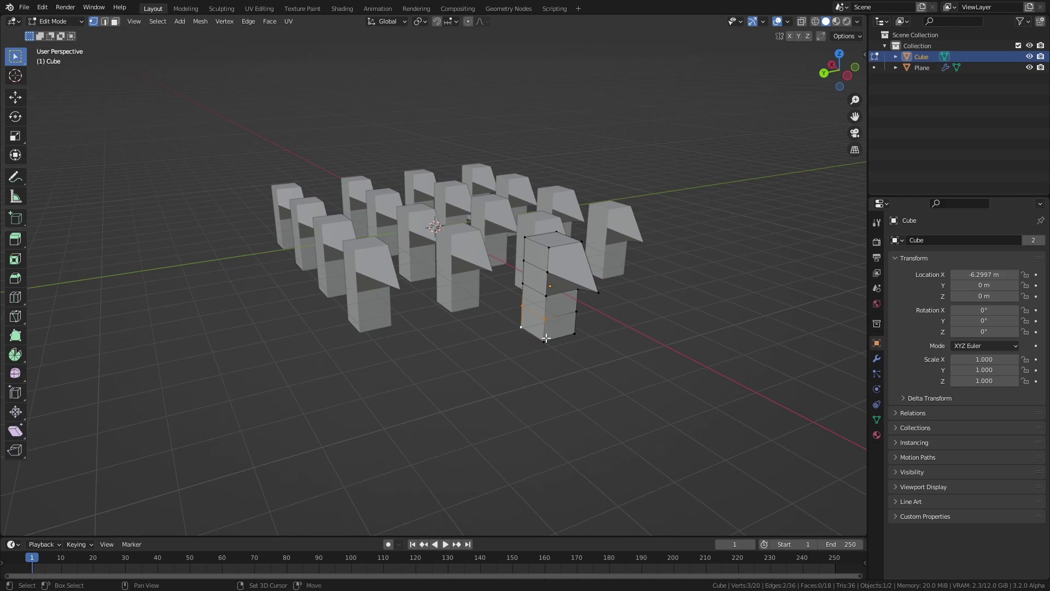
key("e")
left_click(585, 314)
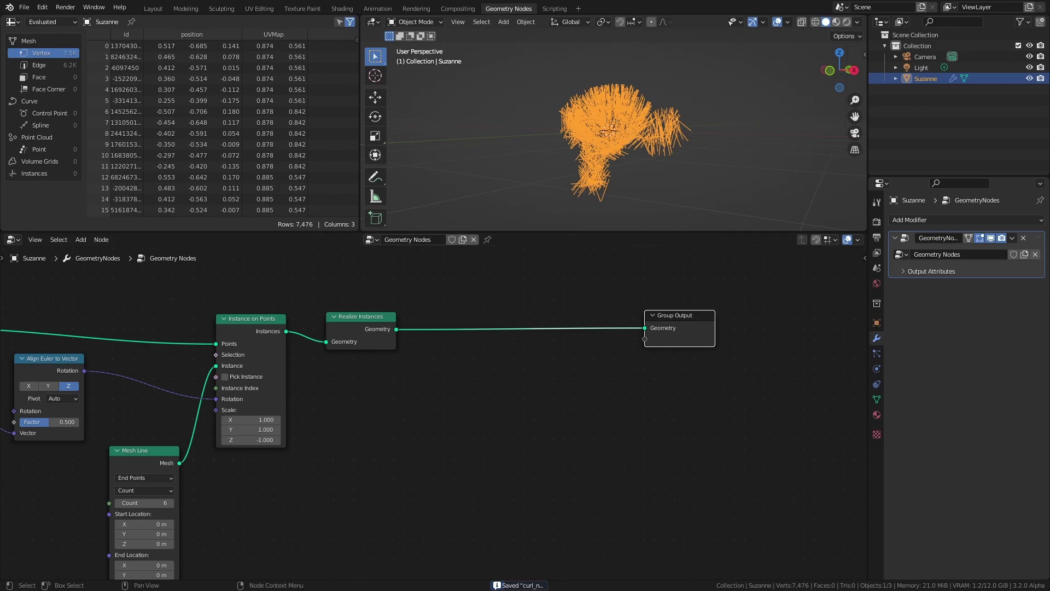
Add a Noise Texture node below the Realize Instances node in Suzanne's geometry node tree
middle_click_drag(517, 411, 503, 406)
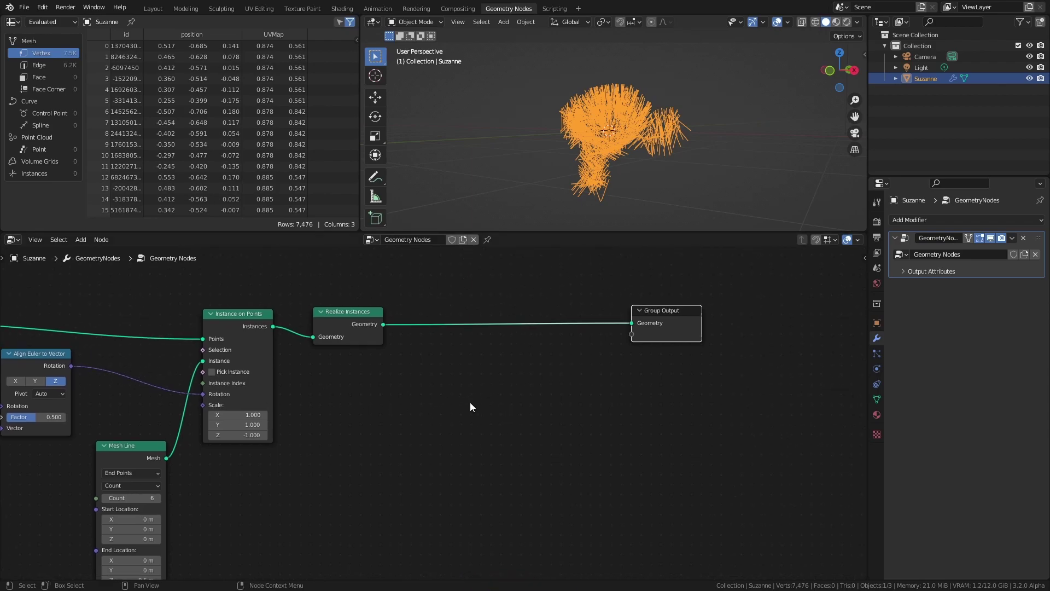
key("shift+a")
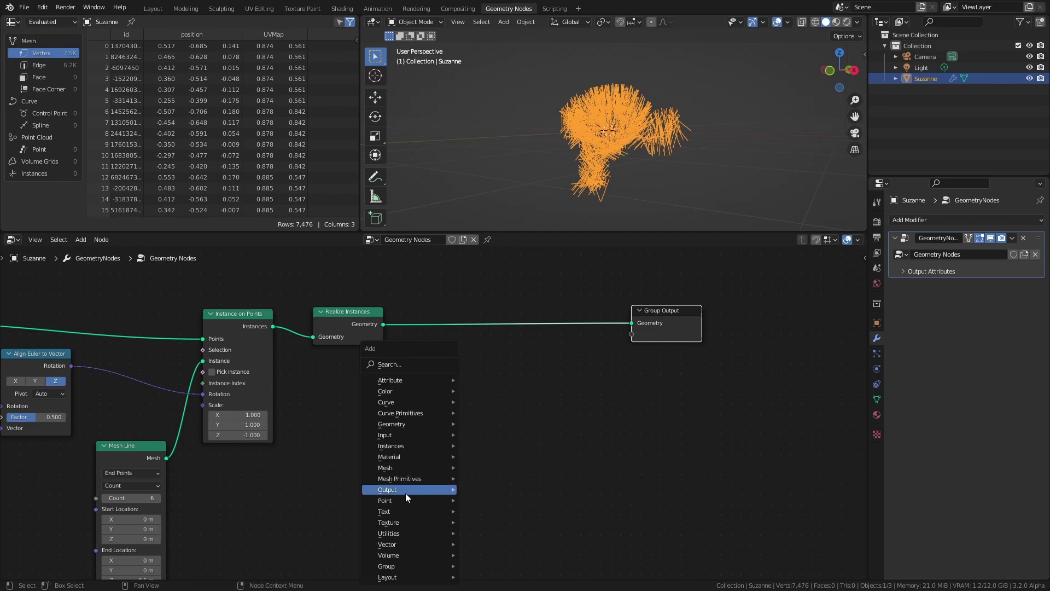
mouse_move(396, 521)
left_click(495, 490)
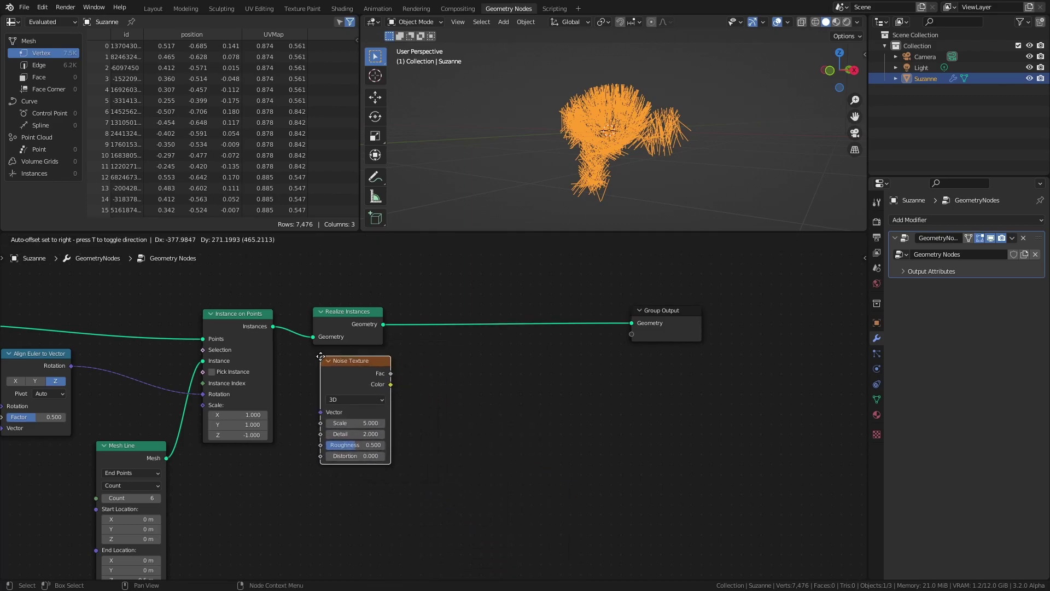
left_click(306, 343)
Add a Vector Math node beside the Noise Texture and set its operation to Subtract
middle_click_drag(507, 425, 481, 402)
key("shift+a")
mouse_move(403, 382)
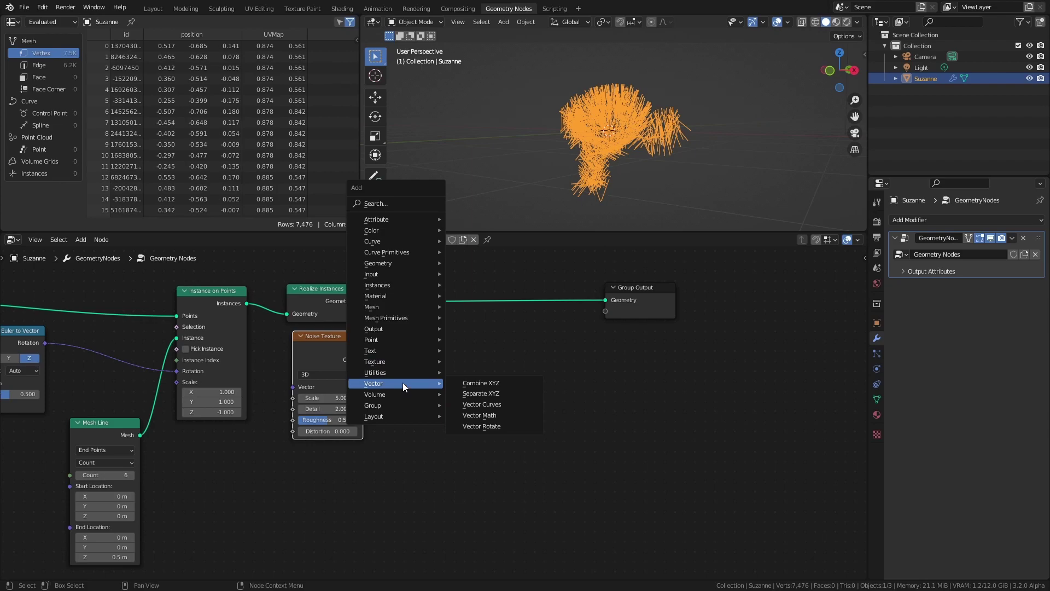
left_click(485, 416)
left_click(405, 340)
left_click(437, 367)
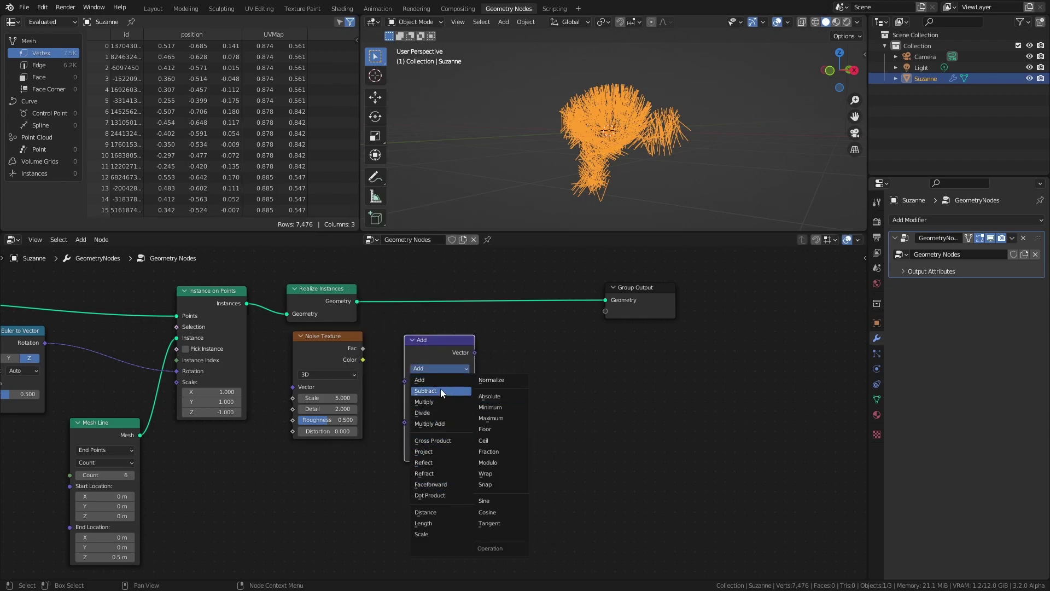
left_click(425, 390)
Insert a Set Position node between Realize Instances and Group Output
key("shift+a")
type("set po")
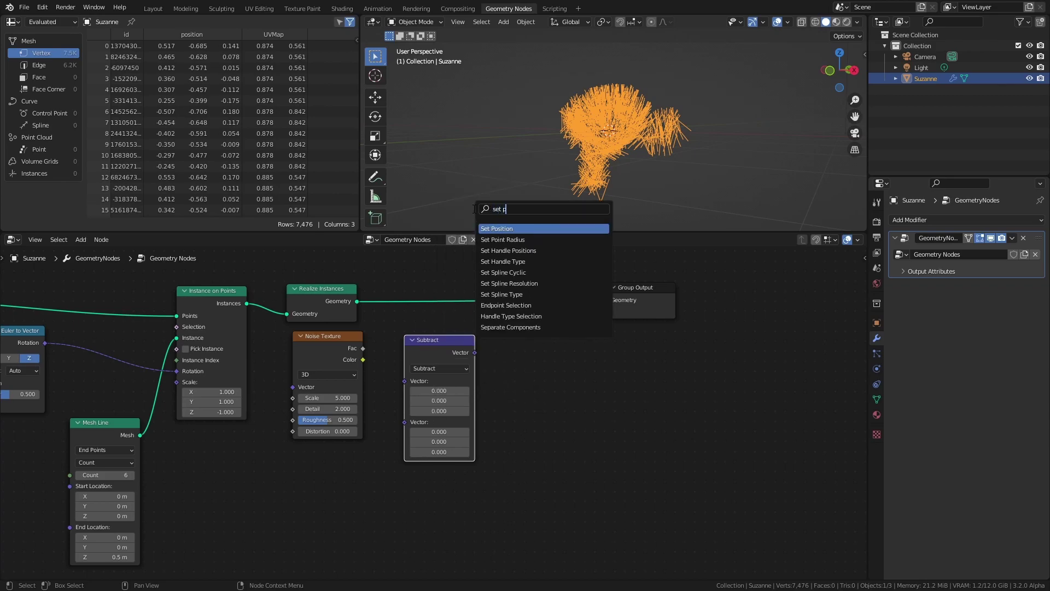
left_click(520, 229)
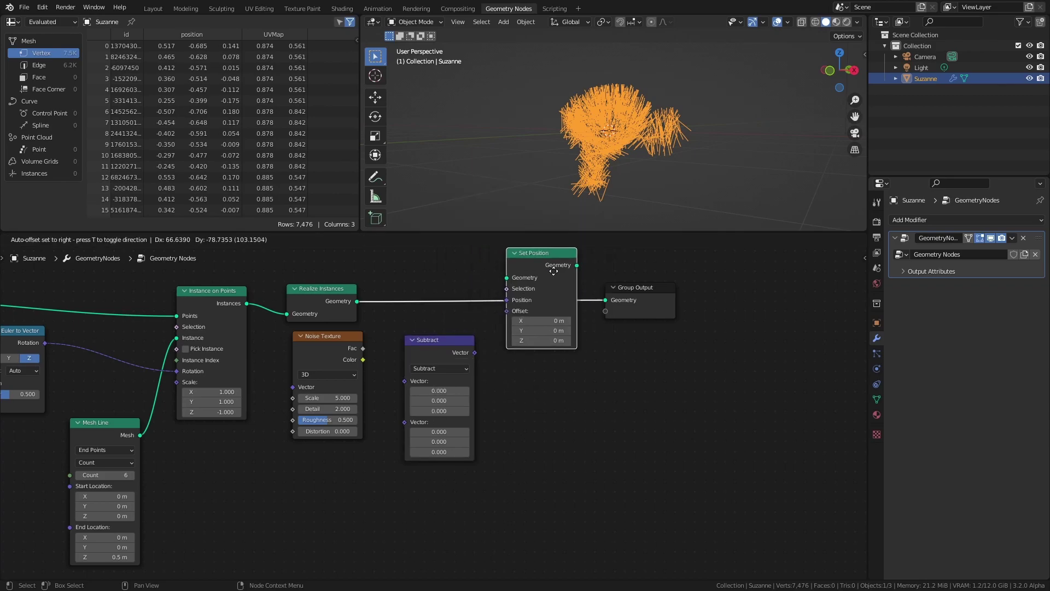
left_click(580, 314)
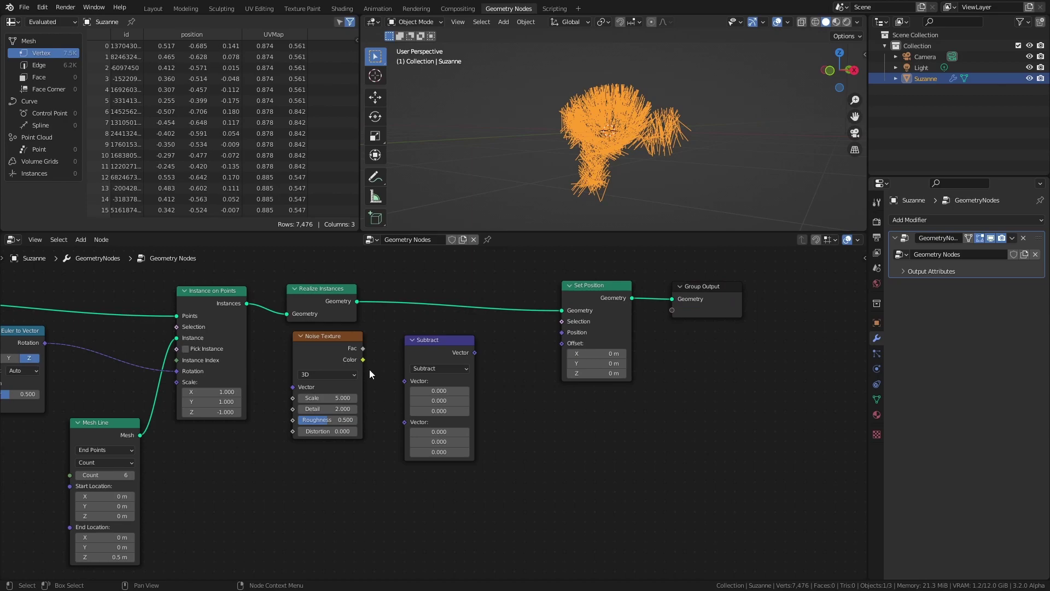
Connect the Noise Texture Color through the Subtract node into the Offset of Set Position
left_click_drag(362, 359, 409, 383)
left_click(474, 353)
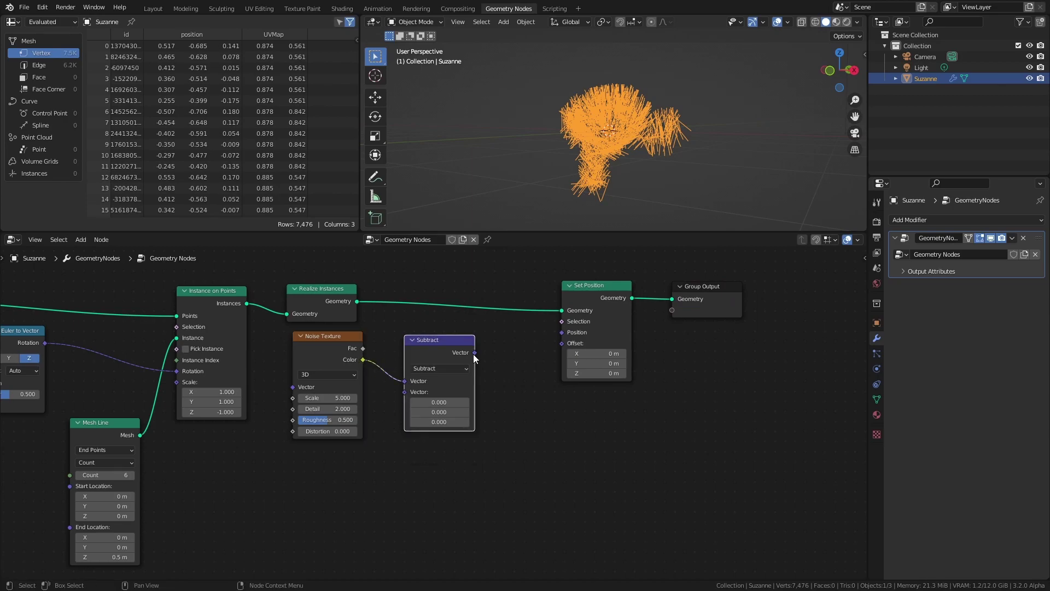
left_click_drag(473, 353, 563, 345)
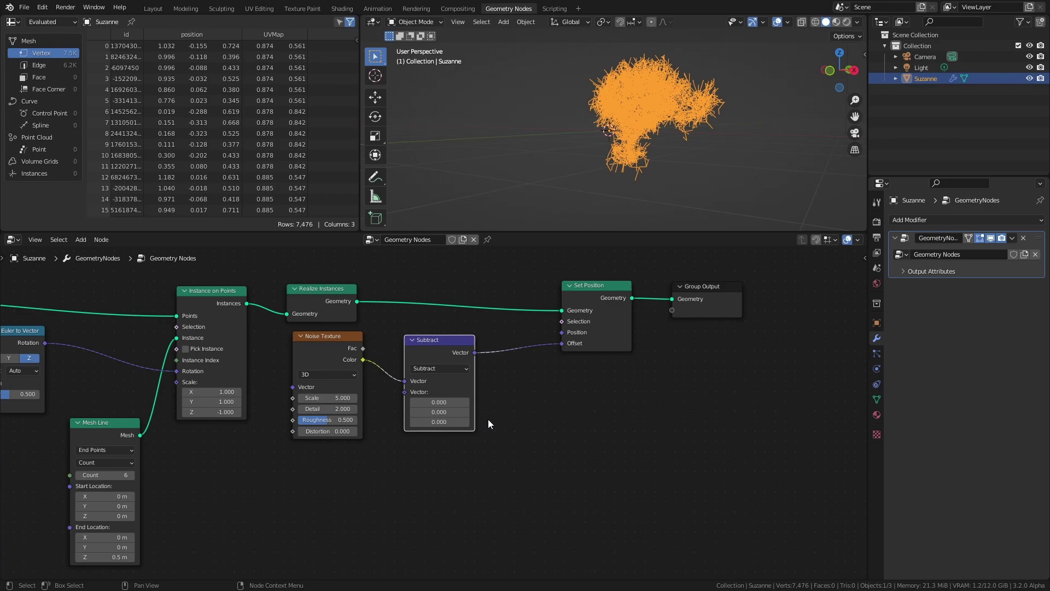
Set all three components of the Subtract node's second vector to 0.5 and save the file
left_click_drag(440, 422, 443, 402)
type("0.5")
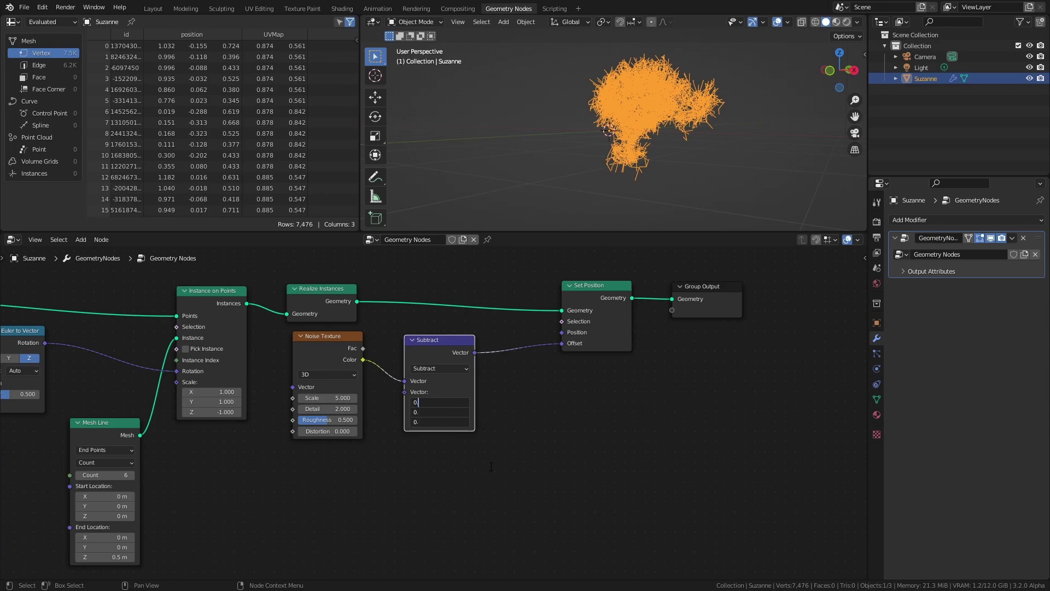
key("Return")
mouse_move(632, 187)
middle_mouse_down()
mouse_move(732, 179)
mouse_move(626, 172)
mouse_move(641, 172)
middle_mouse_up()
key("ctrl+s")
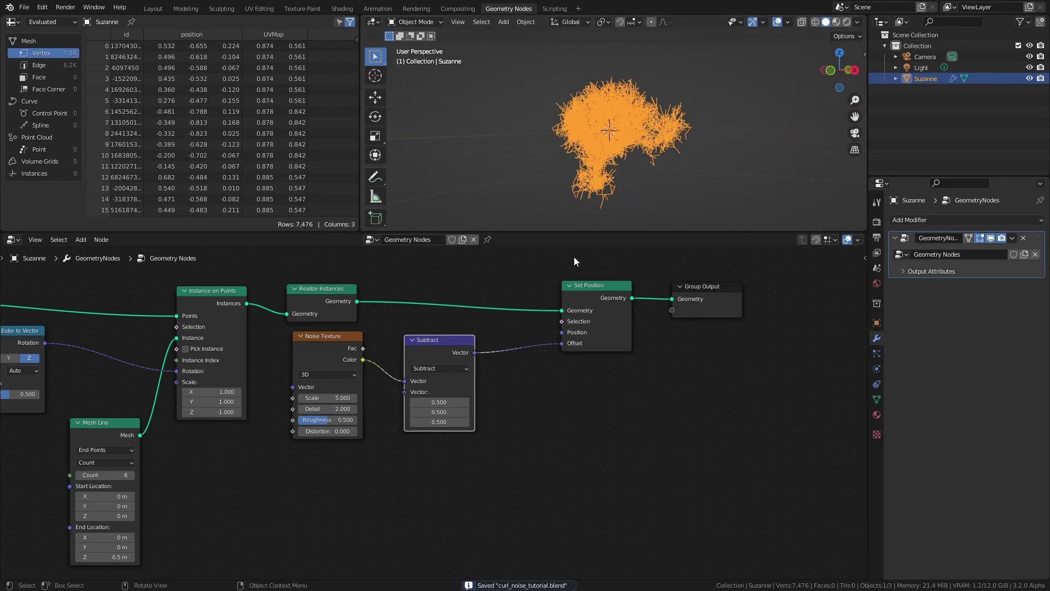
Set the Noise Texture to scale 2.5, detail 0, roughness 0 and distortion 0.5, and save the file
middle_click_drag(457, 454, 533, 449)
scroll(530, 445, "up", 1)
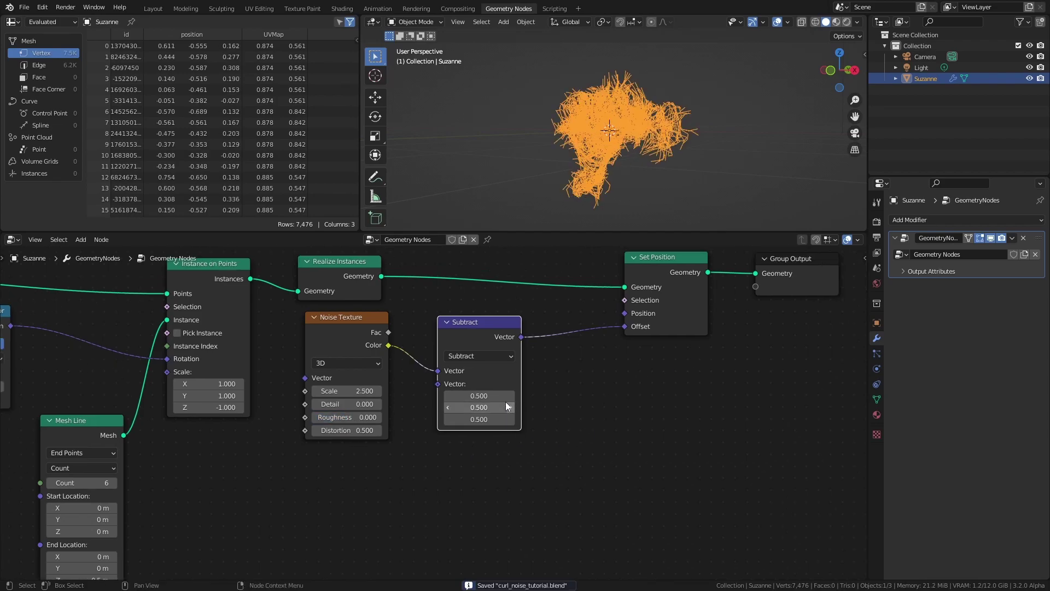
middle_click_drag(464, 457, 535, 473)
scroll(538, 456, "up", 2)
middle_click_drag(544, 437, 569, 437)
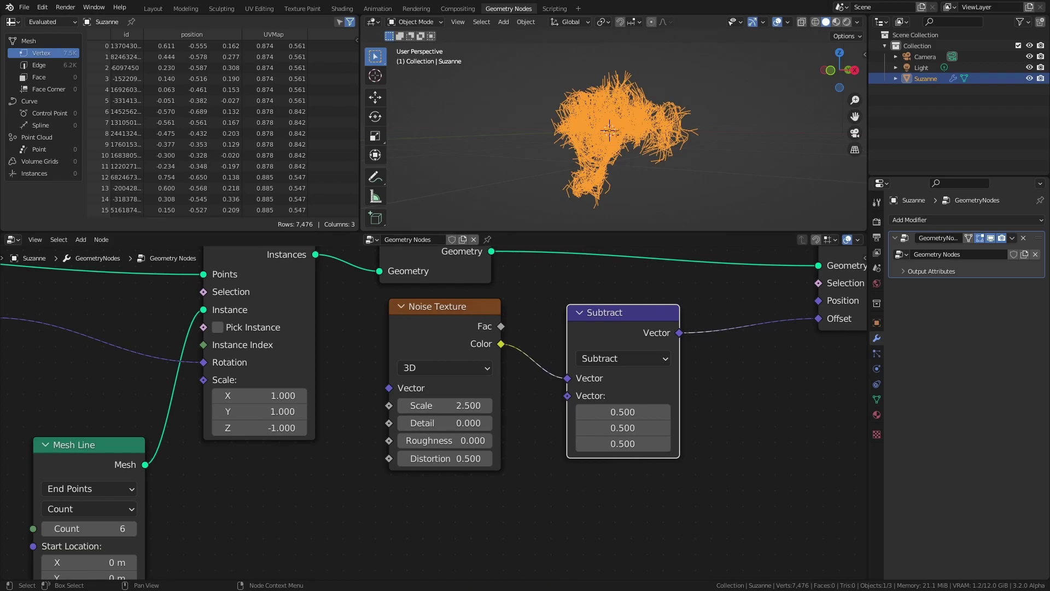
scroll(629, 490, "down", 5, "ctrl")
scroll(355, 467, "down", 4)
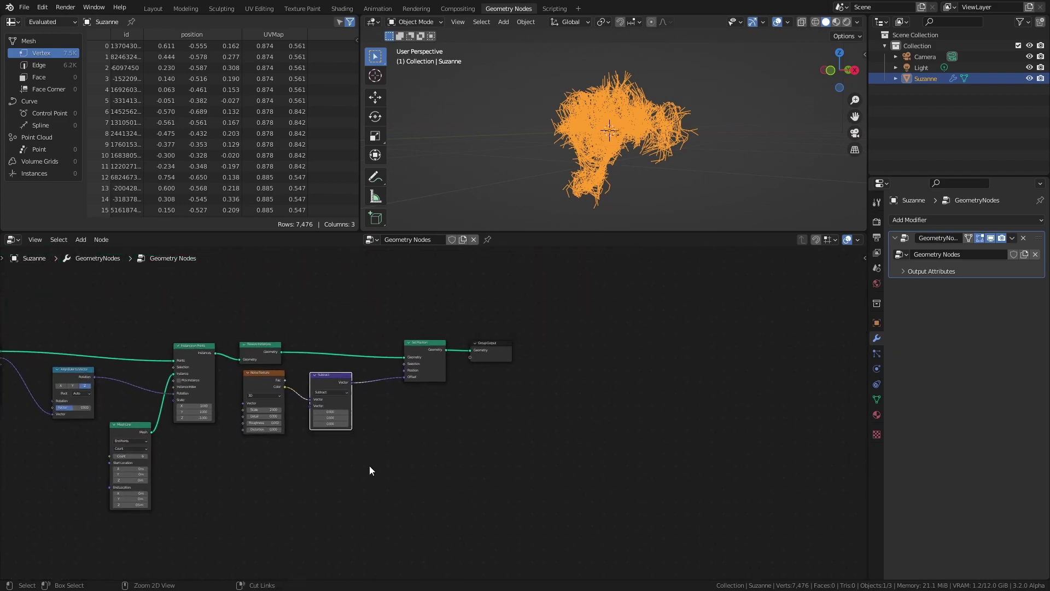
scroll(429, 426, "up", 2)
middle_click_drag(437, 398, 506, 417)
key("ctrl+s")
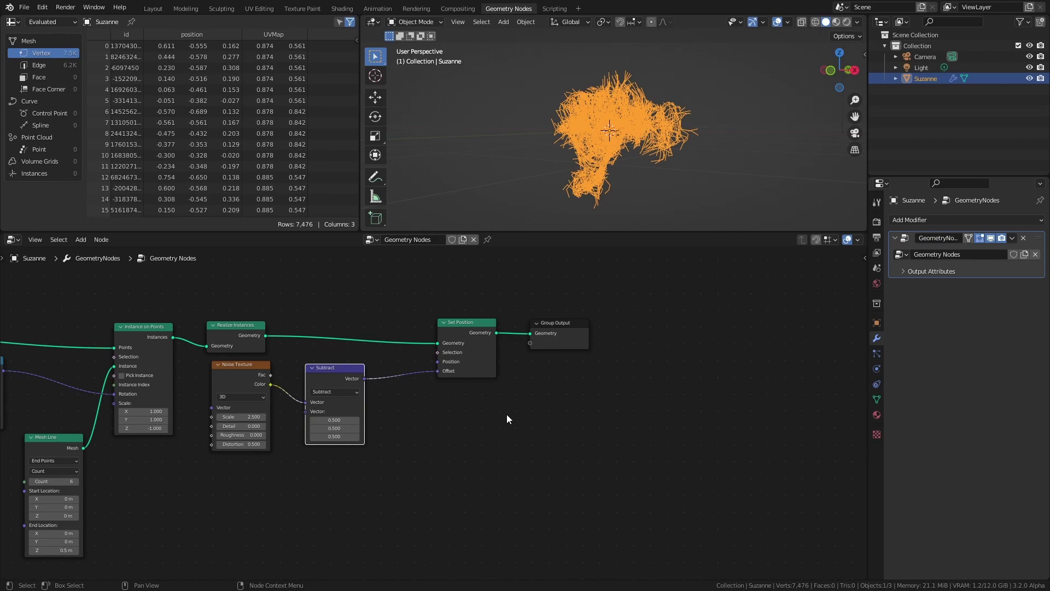
Add a Raycast node below the Set Position node
scroll(506, 419, "down", 3, "ctrl")
key("shift+a")
type("rayca")
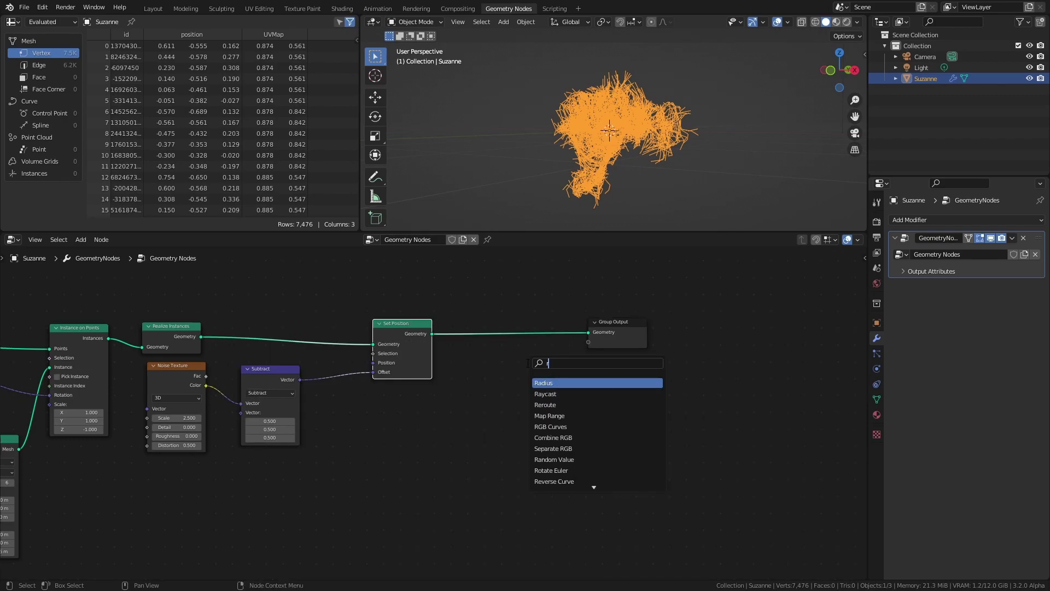
left_click(548, 383)
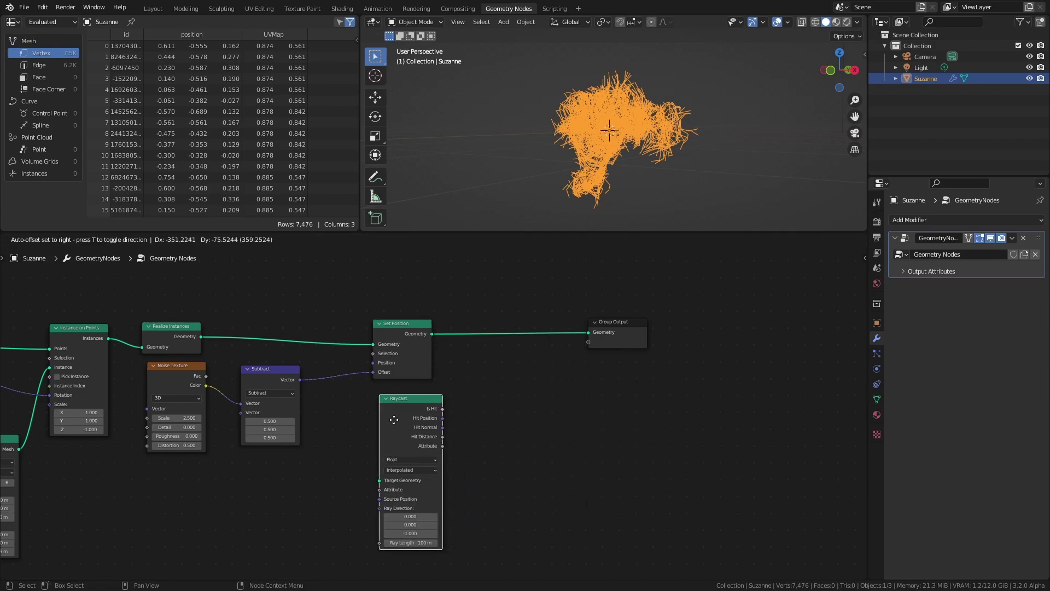
left_click(411, 426)
Insert a Separate Geometry node between Set Position and Group Output, and space out the output and Raycast nodes
key("shift+a")
type("separa")
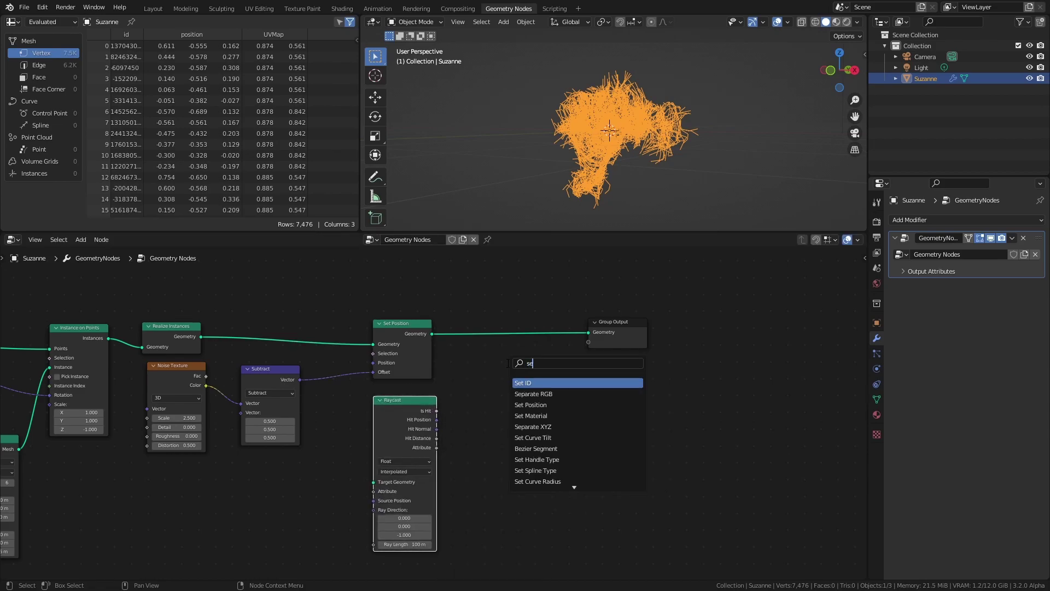
left_click(541, 404)
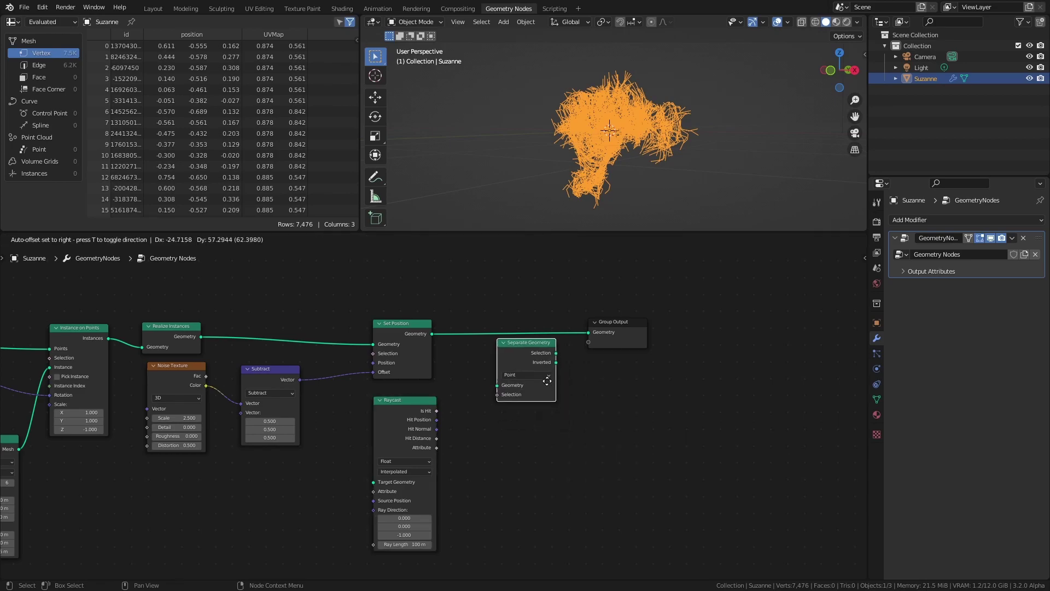
left_click(573, 346)
left_click_drag(620, 322, 711, 320)
left_click_drag(525, 315, 621, 314)
left_click_drag(407, 399, 516, 384)
Add a Normal input node ahead of the Raycast node and save the file
scroll(452, 365, "down", 2, "shift")
key("shift+a")
type("normal")
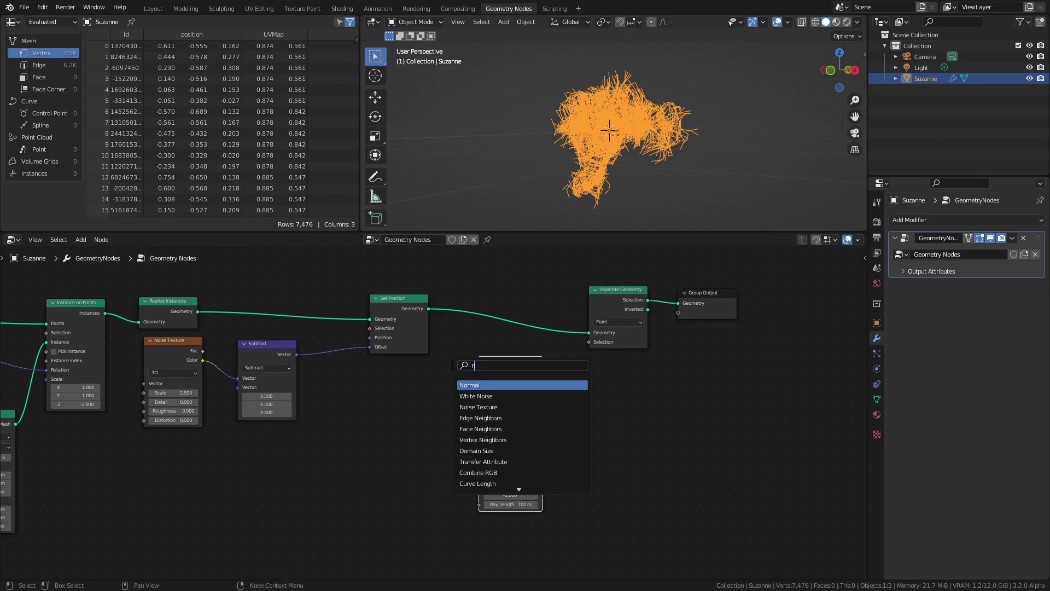
key("Return")
left_click(365, 458)
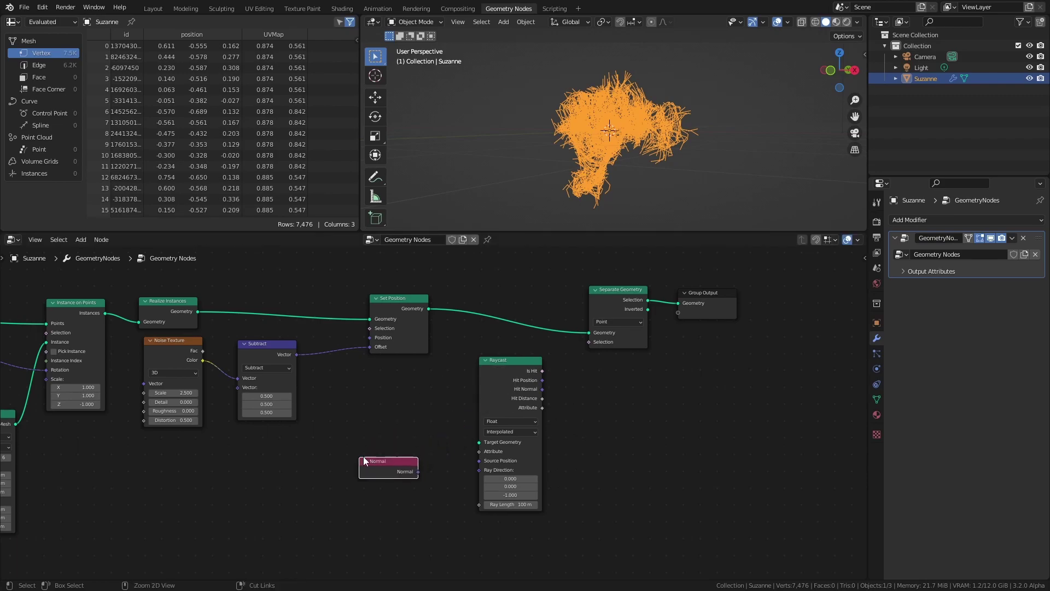
key("ctrl+s")
Connect the Group Input geometry to the Raycast Target Geometry, and Is Hit to the Separate Geometry Selection
key("Home")
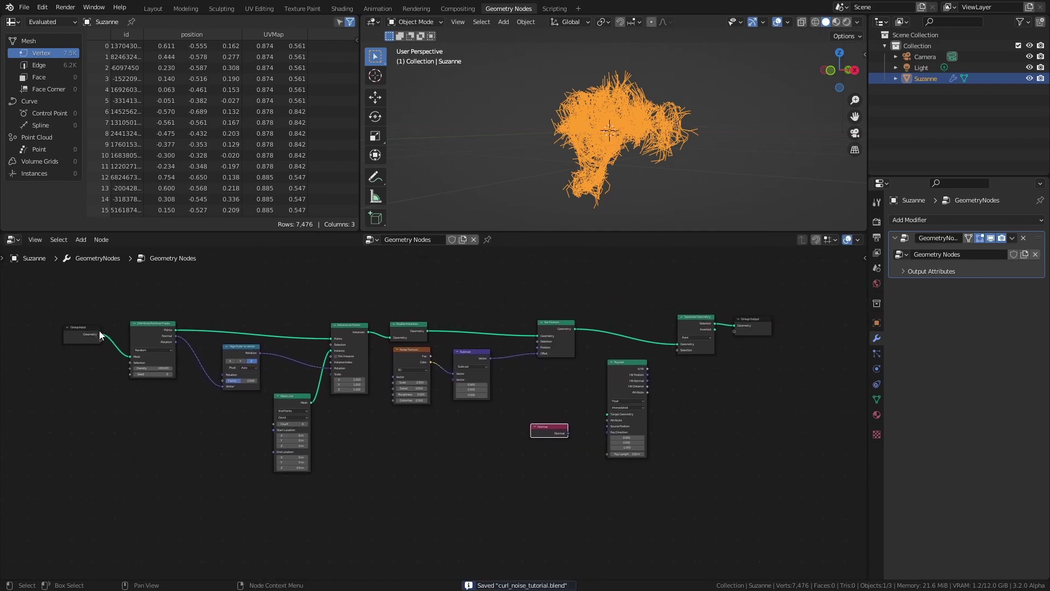
left_click_drag(100, 334, 606, 414)
middle_click_drag(624, 419, 438, 422)
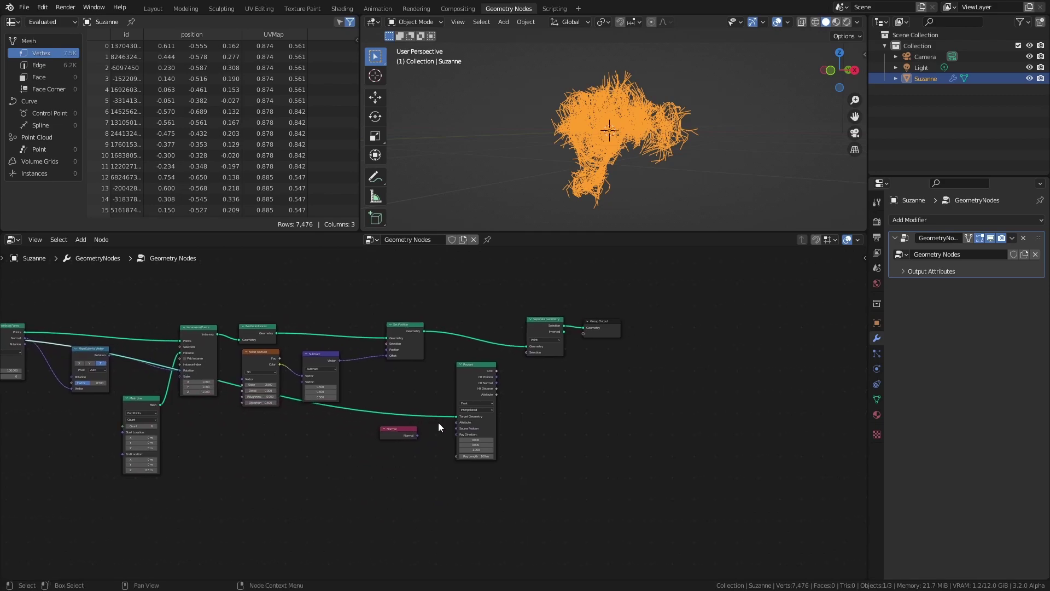
scroll(507, 395, "up", 4)
left_click_drag(438, 355, 498, 319)
Connect the Normal node to the Raycast node's Ray Direction and save the file
middle_click_drag(252, 443, 324, 372)
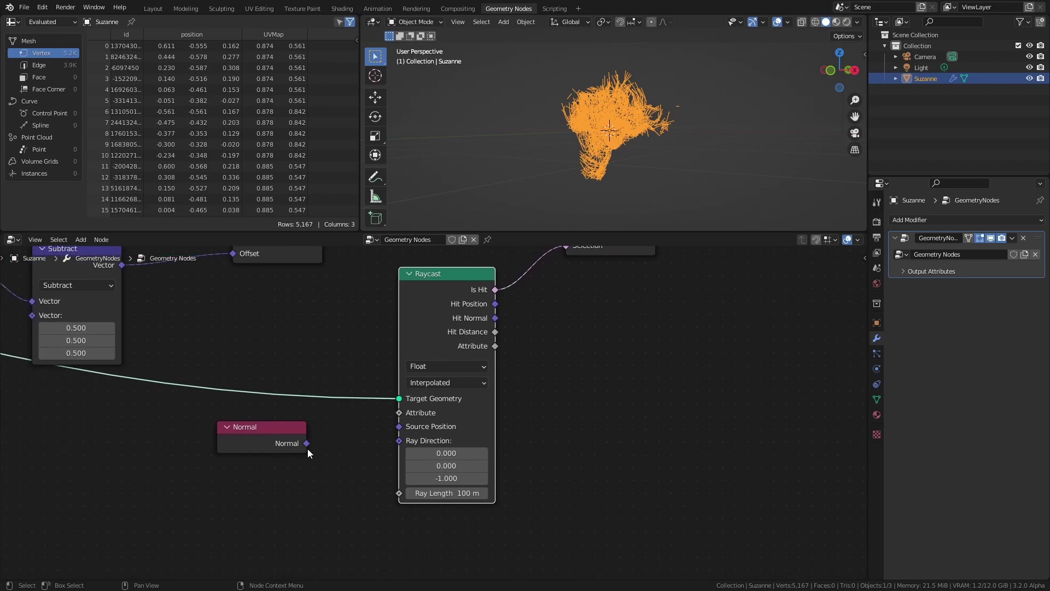
left_click_drag(303, 444, 401, 439)
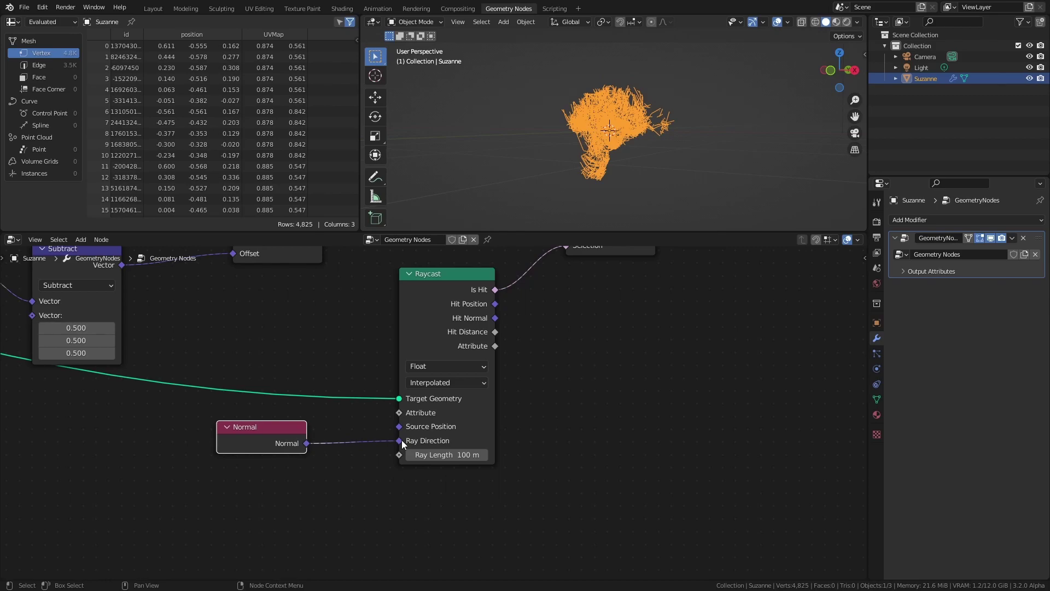
middle_click_drag(599, 164, 574, 153)
middle_click_drag(576, 314, 600, 320)
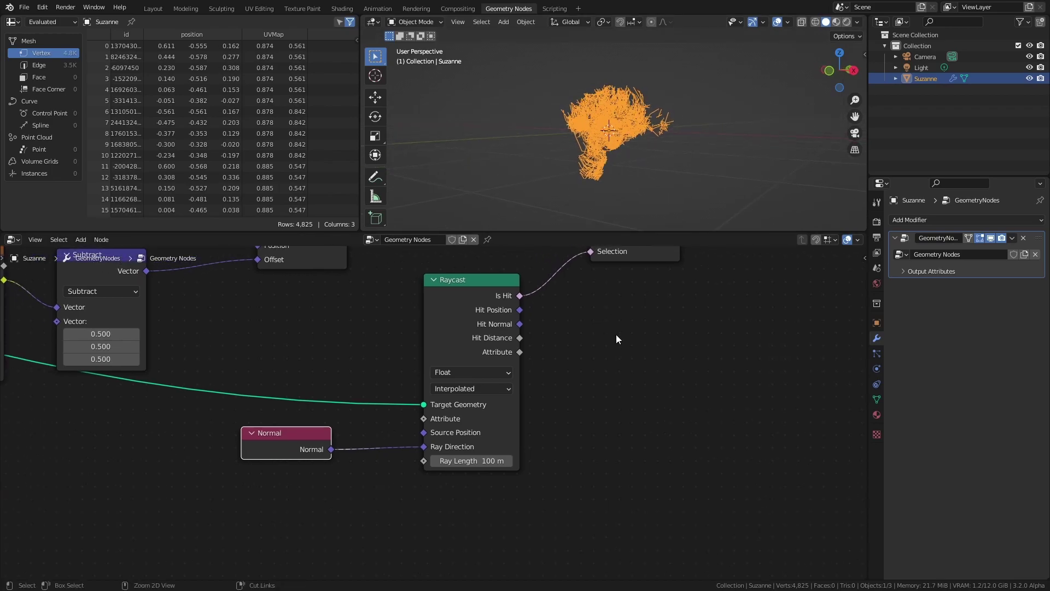
key("ctrl+s")
scroll(623, 162, "up", 2)
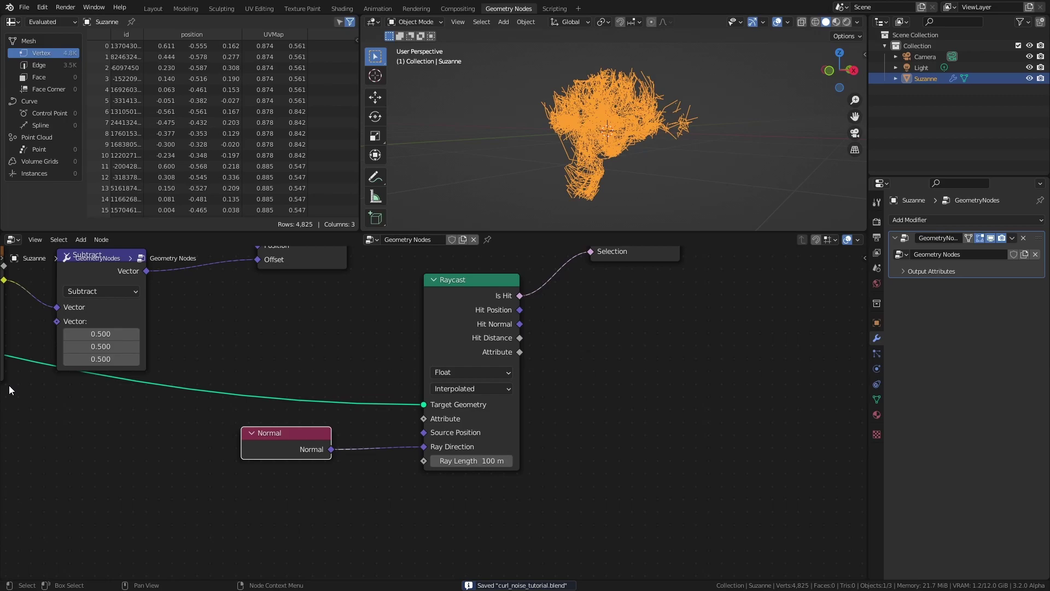
middle_click_drag(625, 356, 585, 428)
key("ctrl+s")
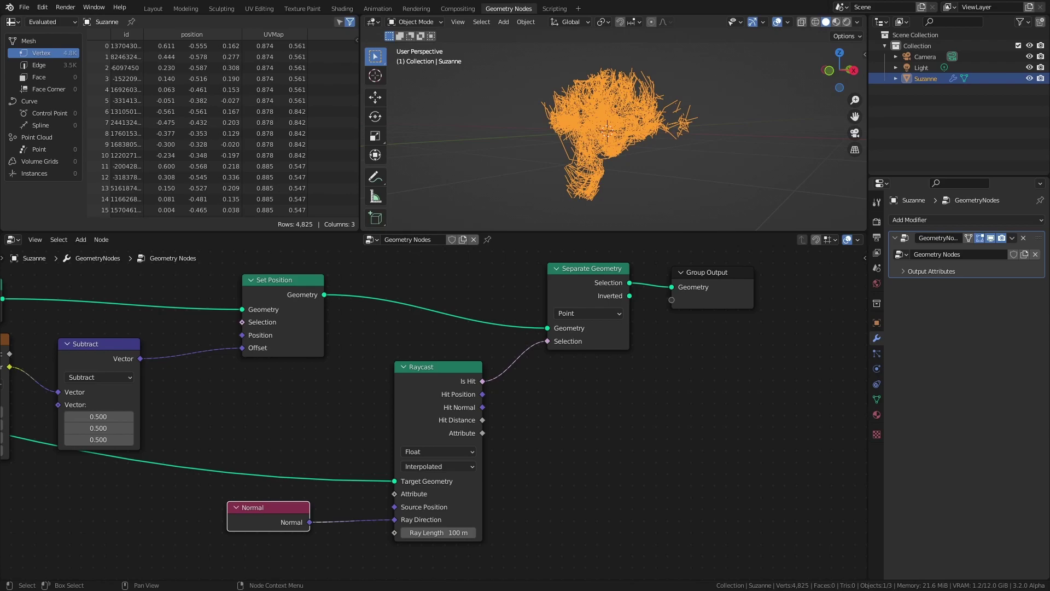
middle_click_drag(628, 382, 328, 396)
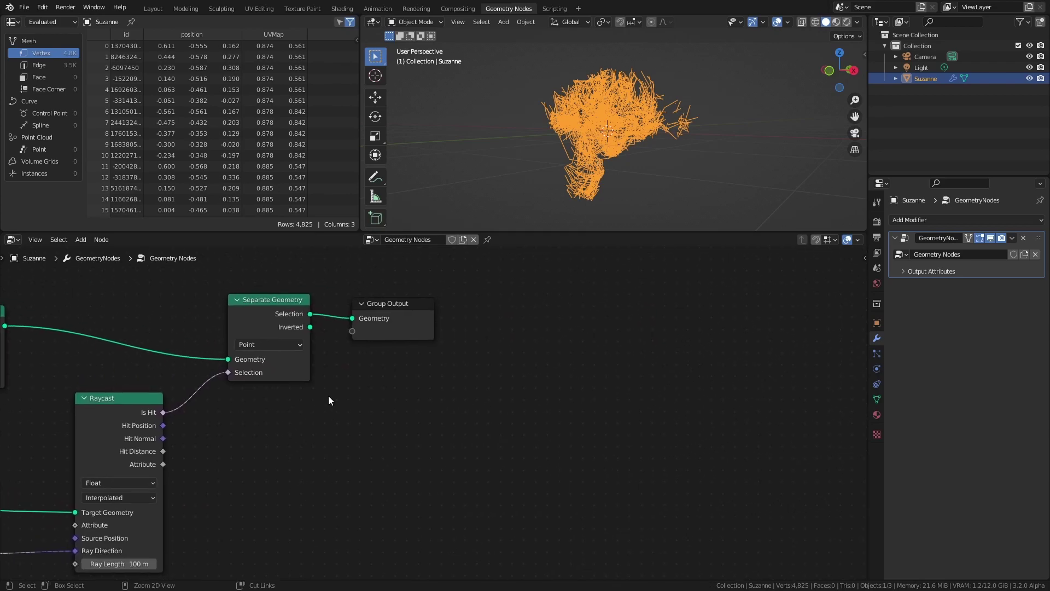
Make room before the Group Output, save the file, and insert a Mesh to Curve node after Separate Geometry
scroll(412, 336, "down", 1)
left_click_drag(414, 336, 744, 333)
middle_click_drag(457, 383, 436, 393)
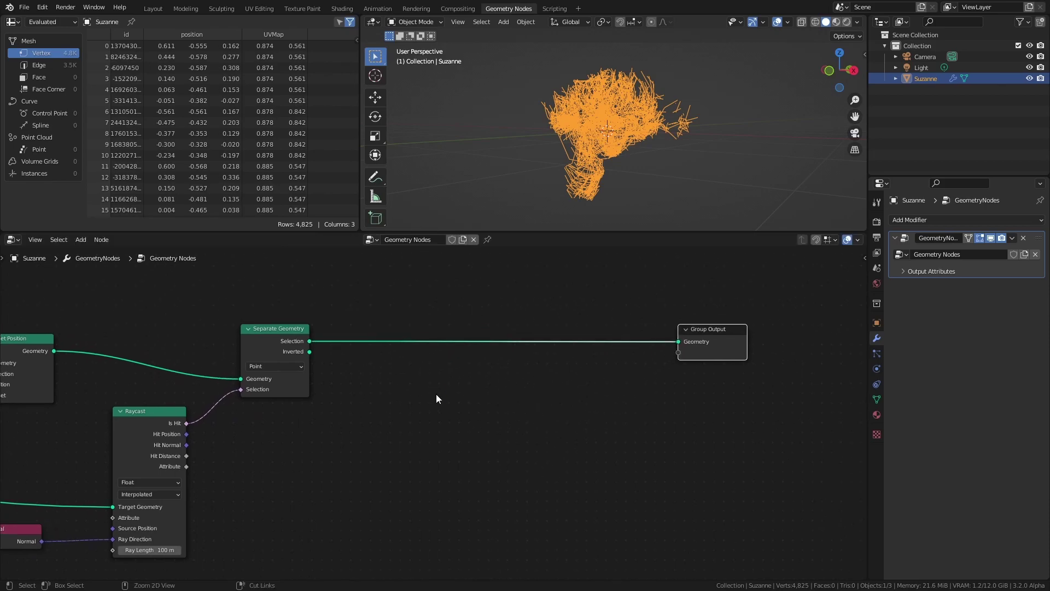
key("ctrl+s")
key("shift+a")
mouse_move(395, 467)
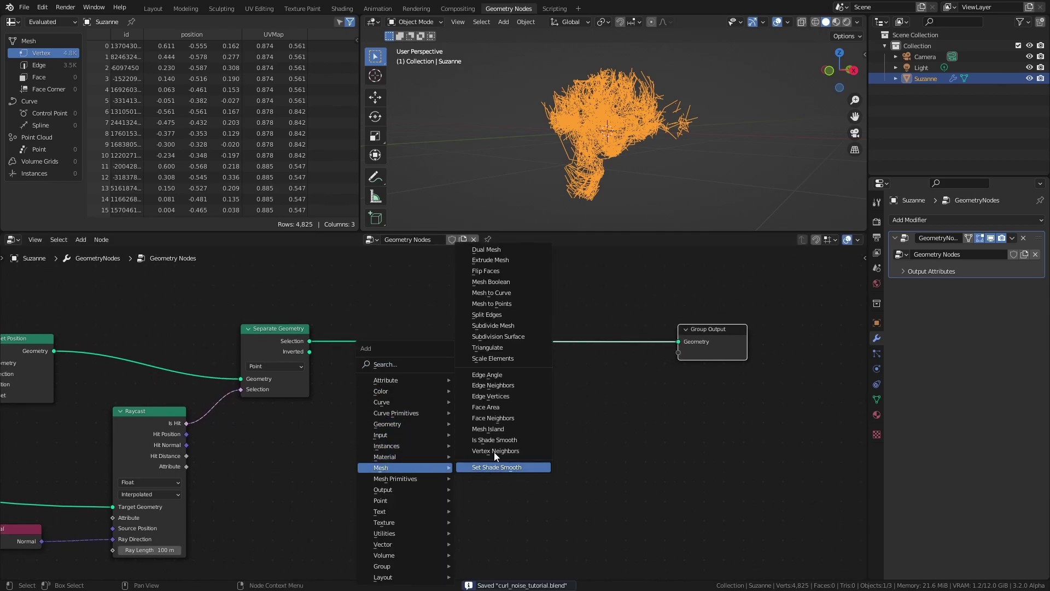
left_click(491, 293)
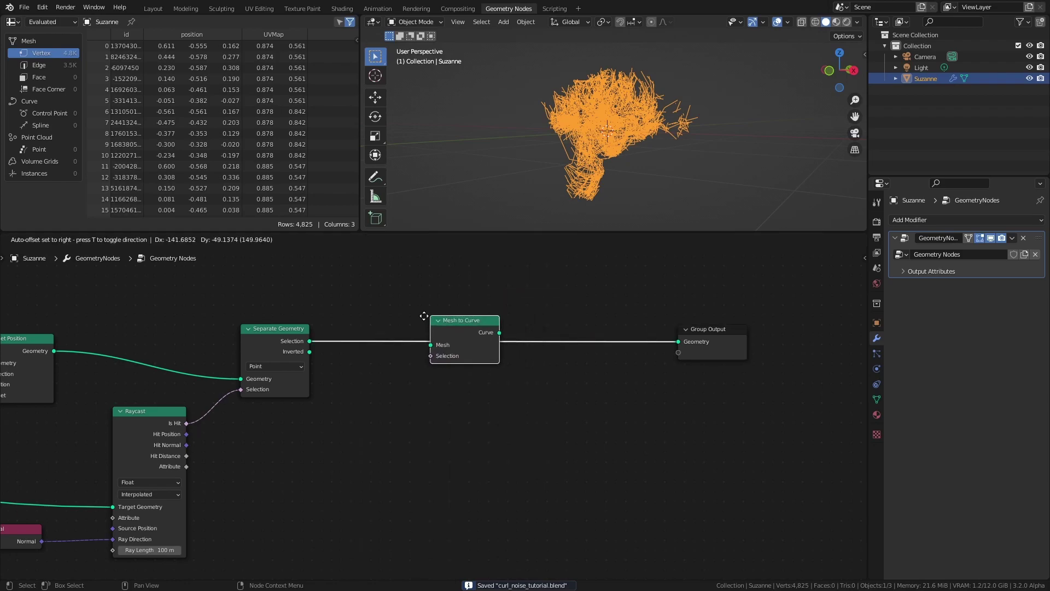
left_click(382, 330)
Insert a Set Spline Type node between Mesh to Curve and Group Output and set its type to Bezier
key("shift+a")
type("set spl")
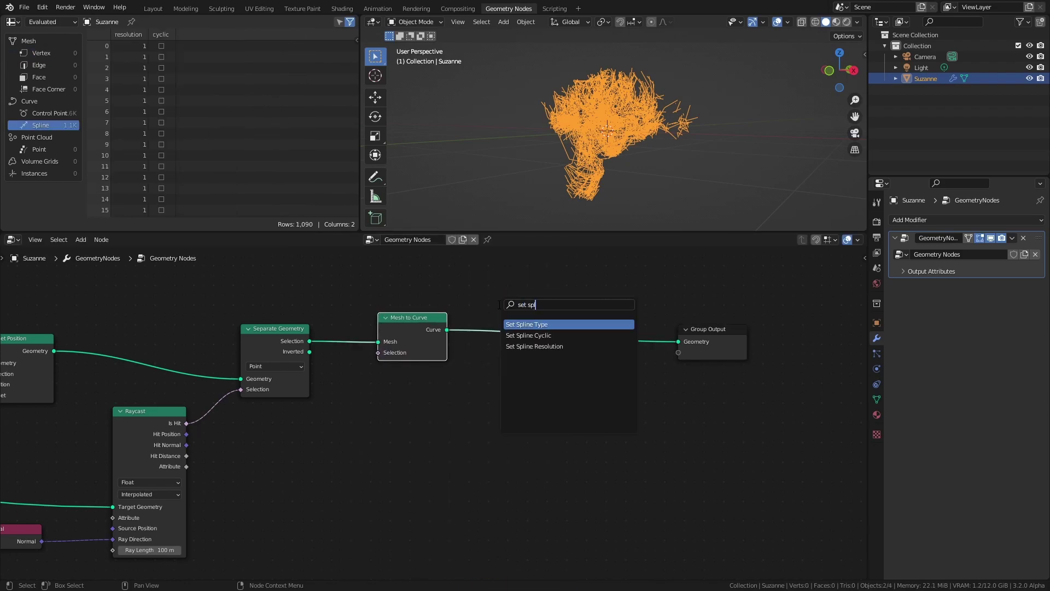
key("Return")
left_click(500, 306)
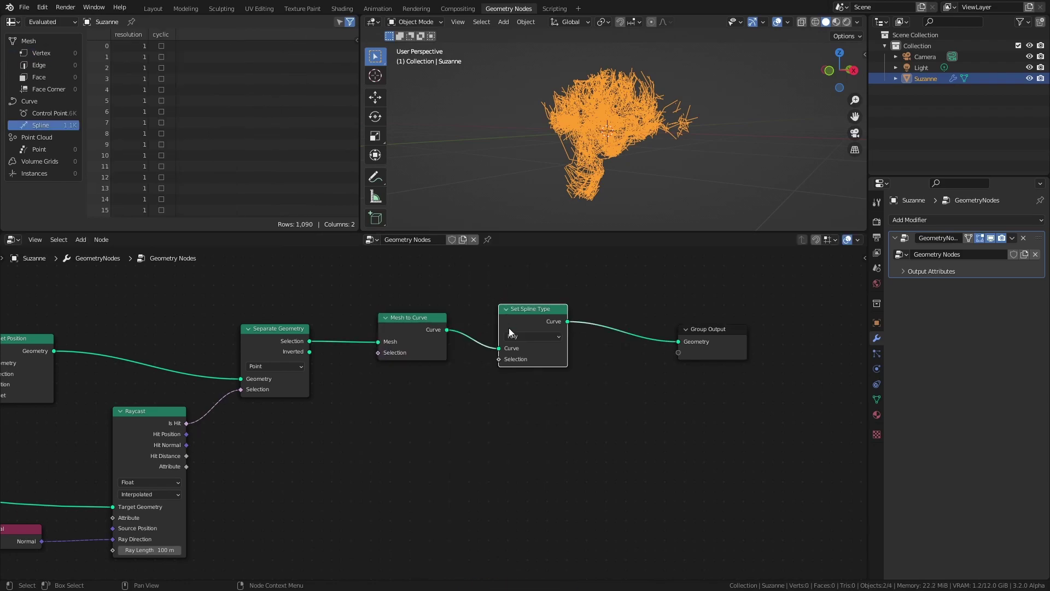
left_click(526, 337)
left_click(529, 346)
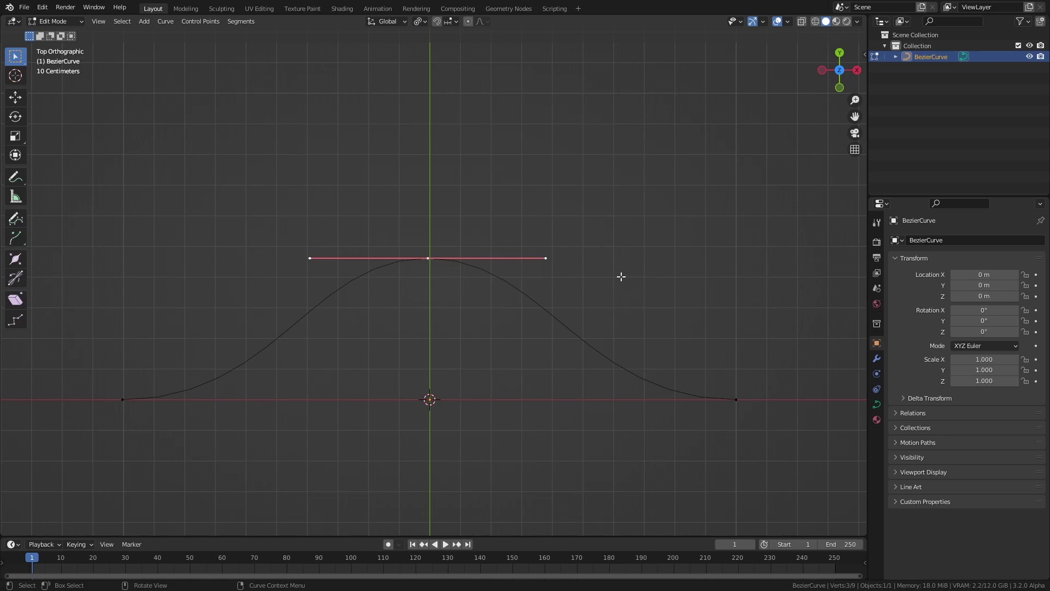
Select the middle control point of the example Bezier curve and scale its handles
left_click(446, 260)
left_click(428, 257)
key("s")
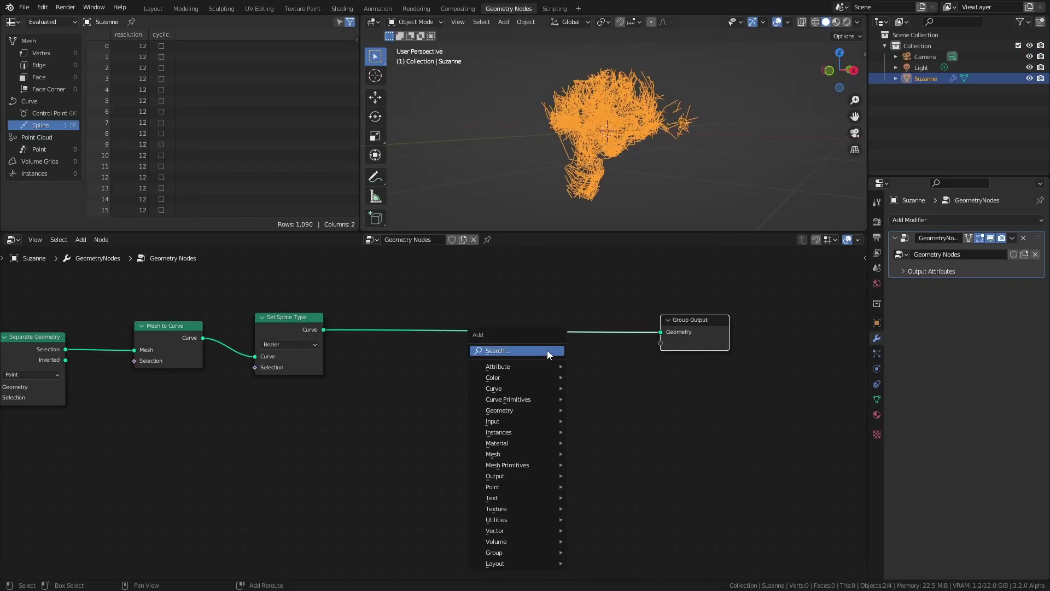
Insert two Set Handle Positions nodes after Set Spline Type, one for Left and one for Right handles, and save the file
left_click(547, 350)
type("set hand")
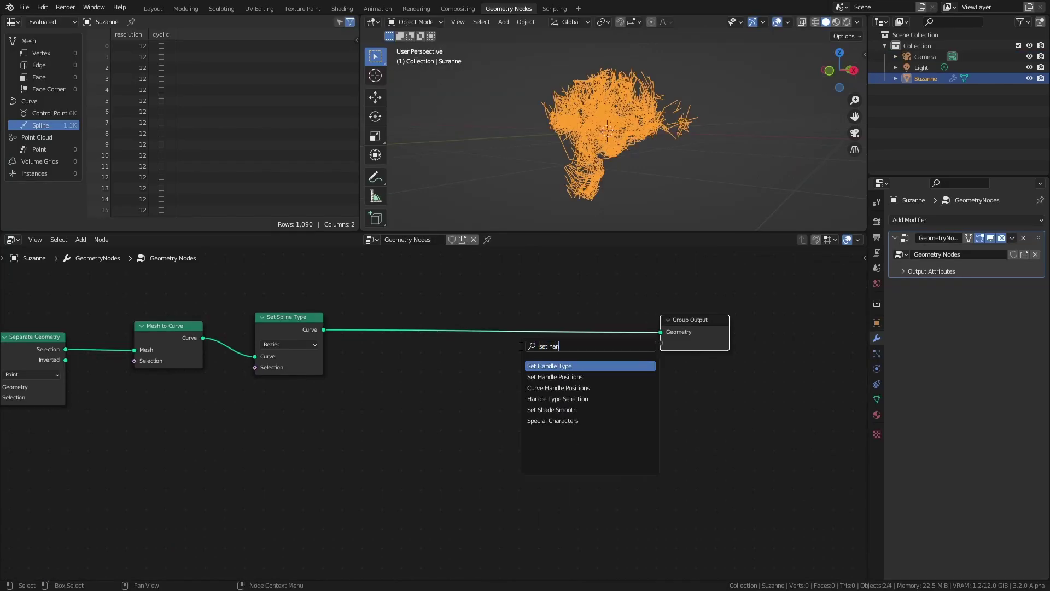
key("Down")
key("Return")
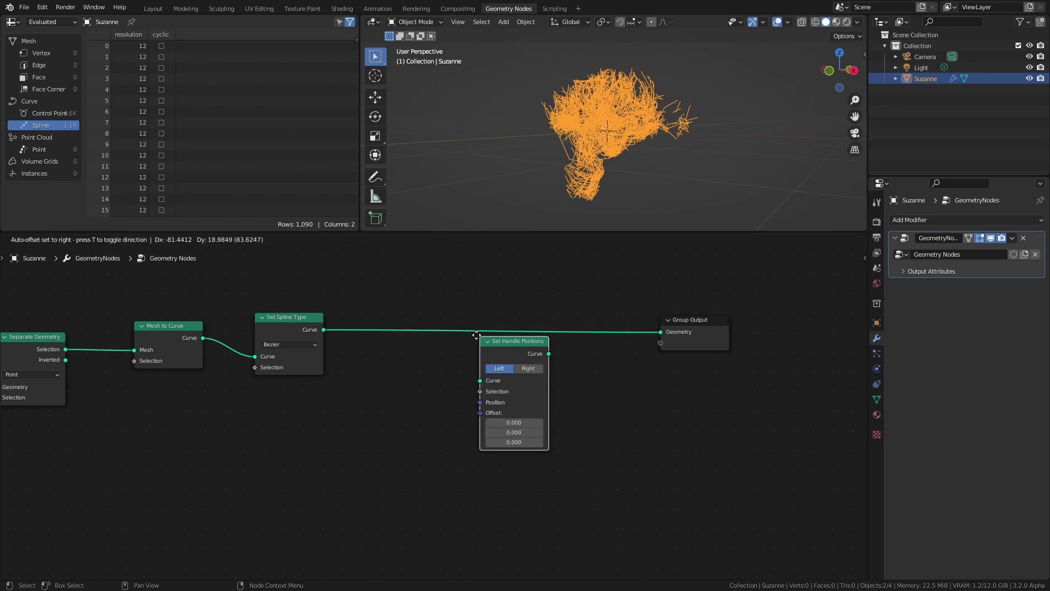
left_click(373, 306)
key("shift+d")
left_click(555, 308)
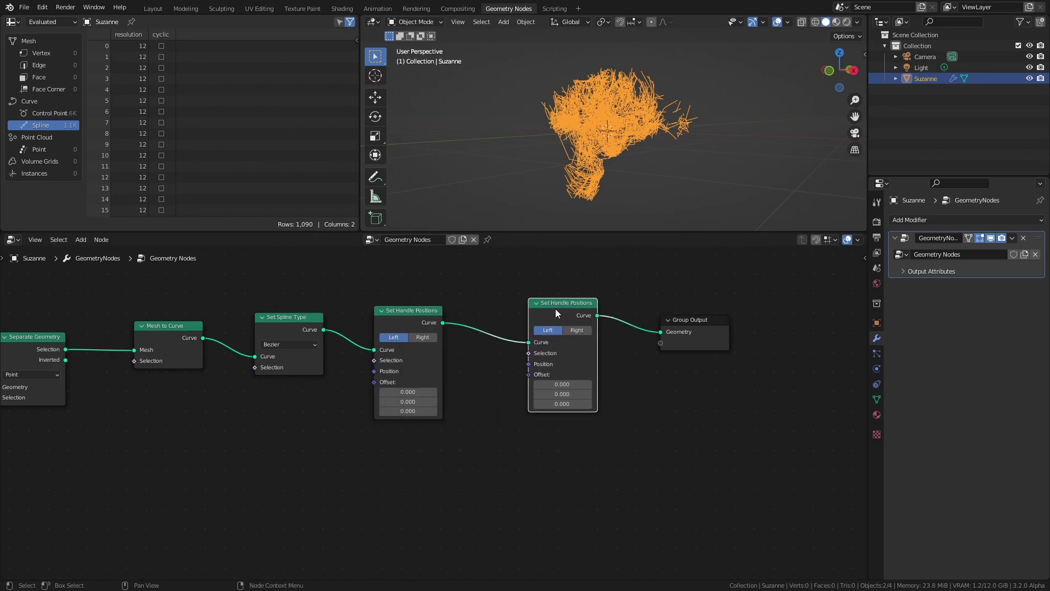
left_click(581, 330)
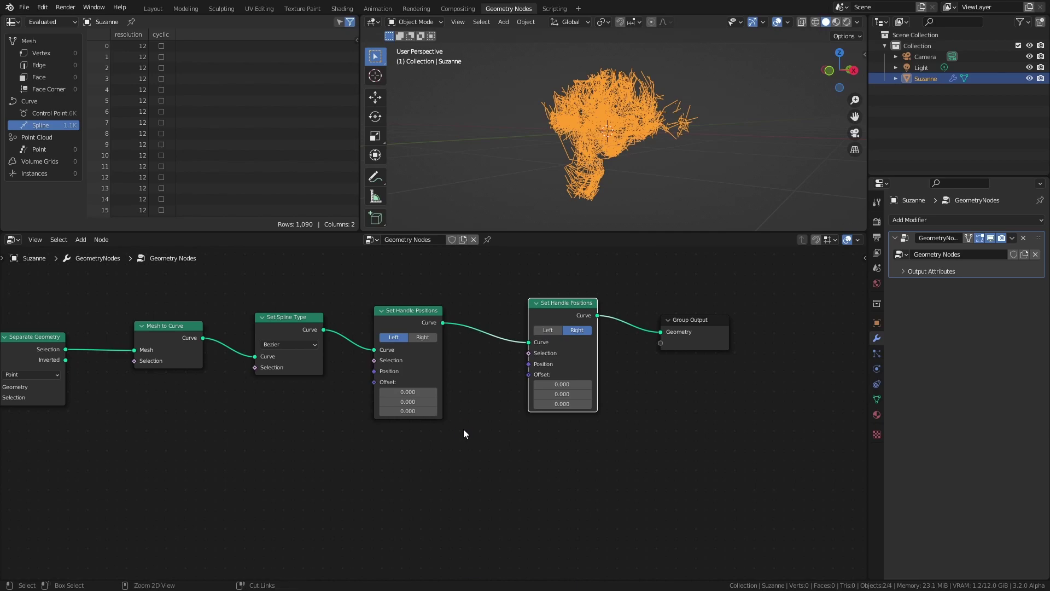
key("ctrl+s")
Add a Curve Tangent node below the Mesh to Curve node
middle_click_drag(306, 437, 461, 406)
key("shift+a")
mouse_move(461, 405)
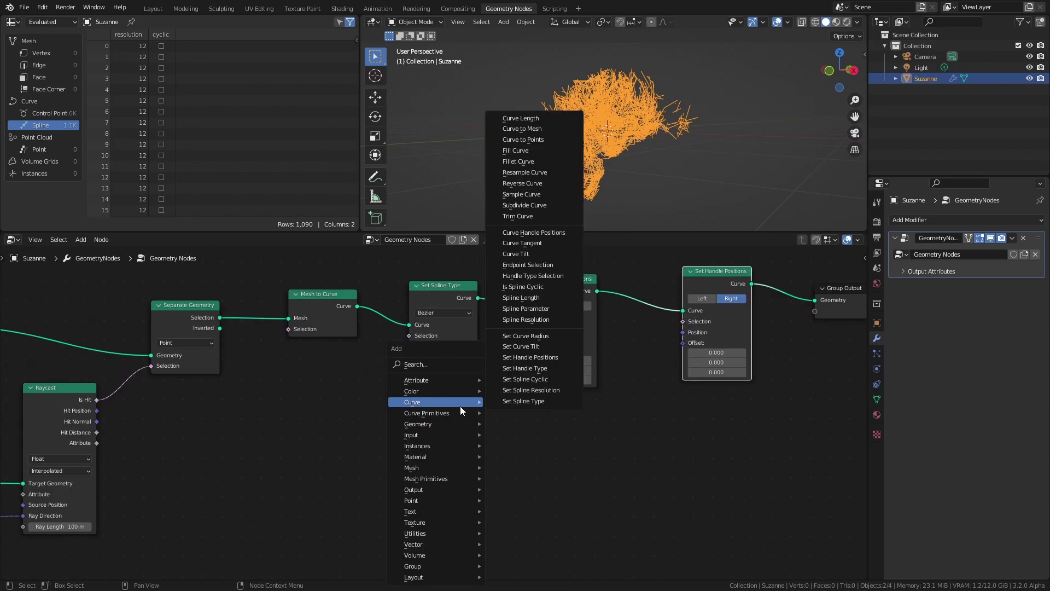
left_click(531, 244)
Add a Vector Math node beside Curve Tangent, set its operation to Scale, and save the file
key("shift+a")
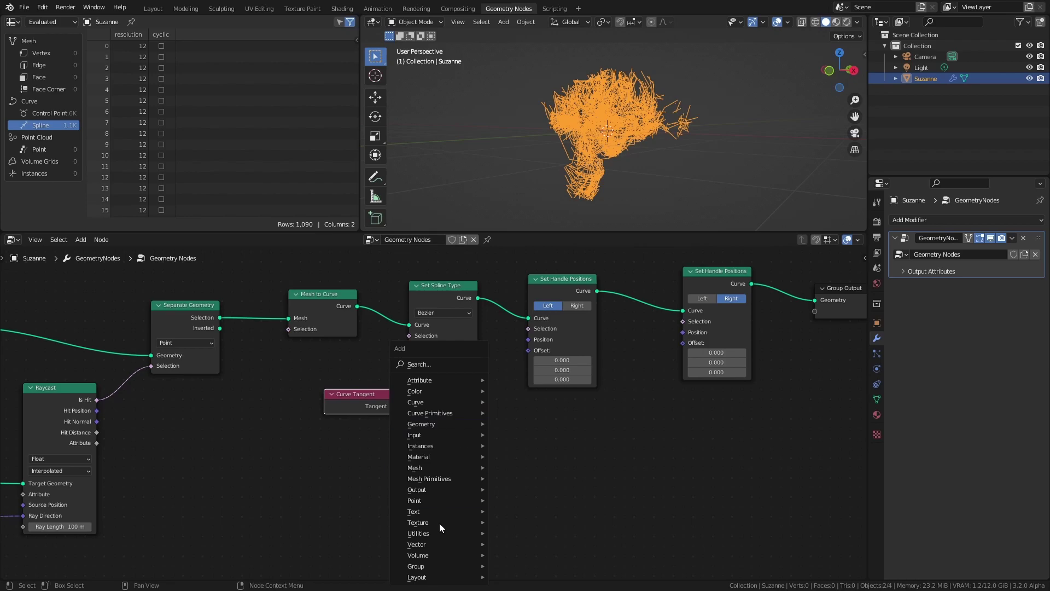
mouse_move(436, 536)
left_click(525, 532)
left_click(419, 370)
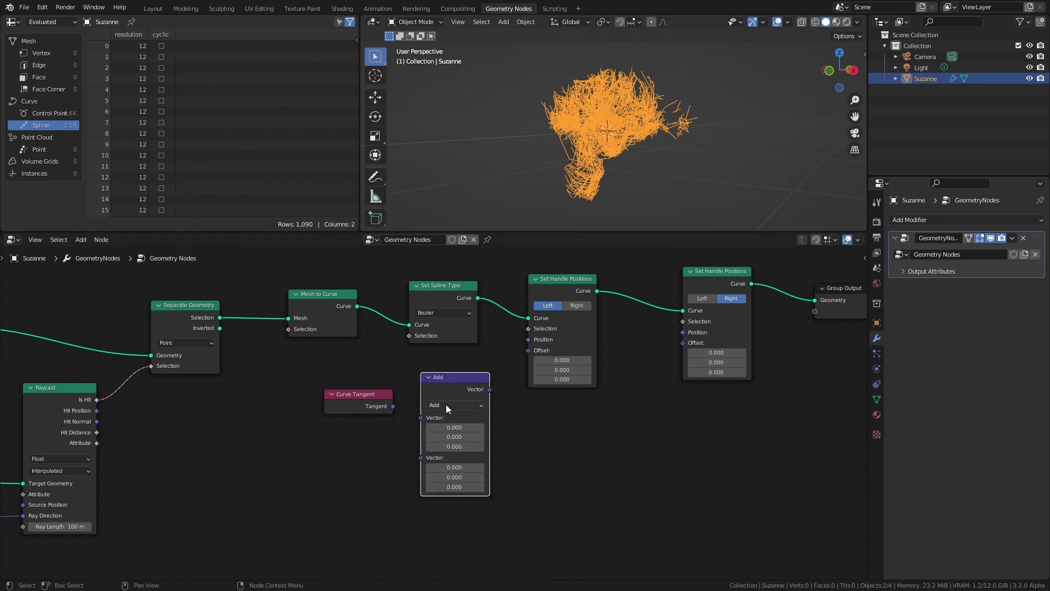
left_click(445, 405)
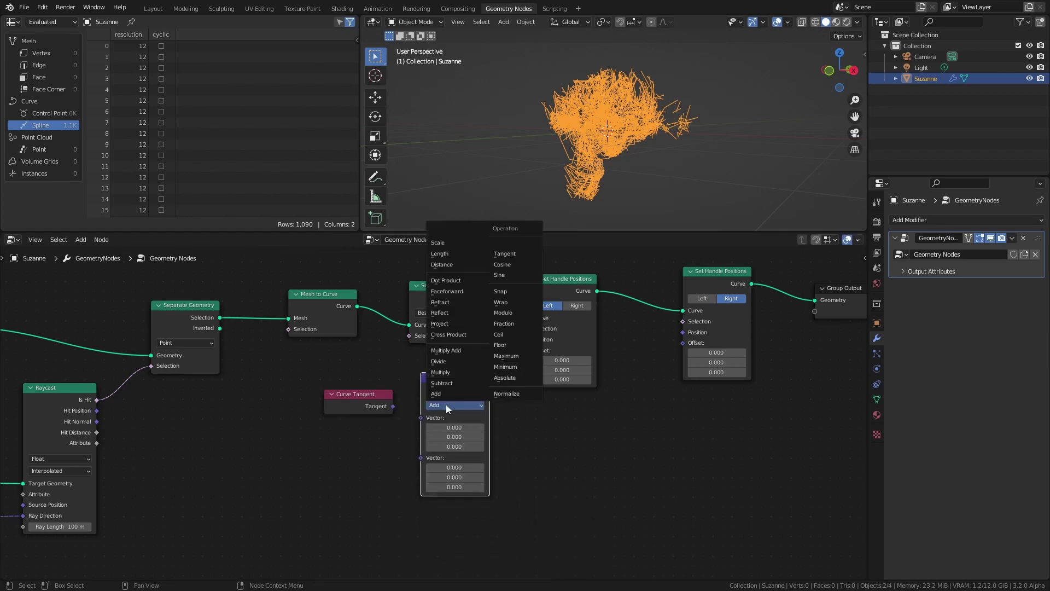
left_click(448, 244)
middle_click_drag(400, 427, 397, 404)
key("ctrl+s")
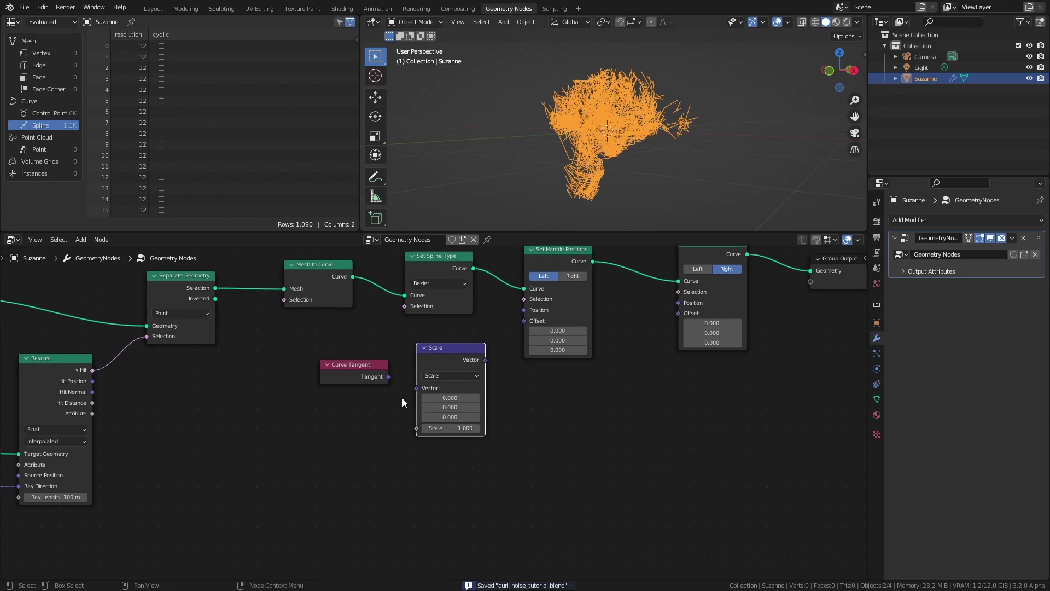
Connect the Curve Tangent output to the Scale node's Vector input and set the scale to 0.5
left_click_drag(388, 376, 388, 356)
left_click_drag(416, 388, 416, 386)
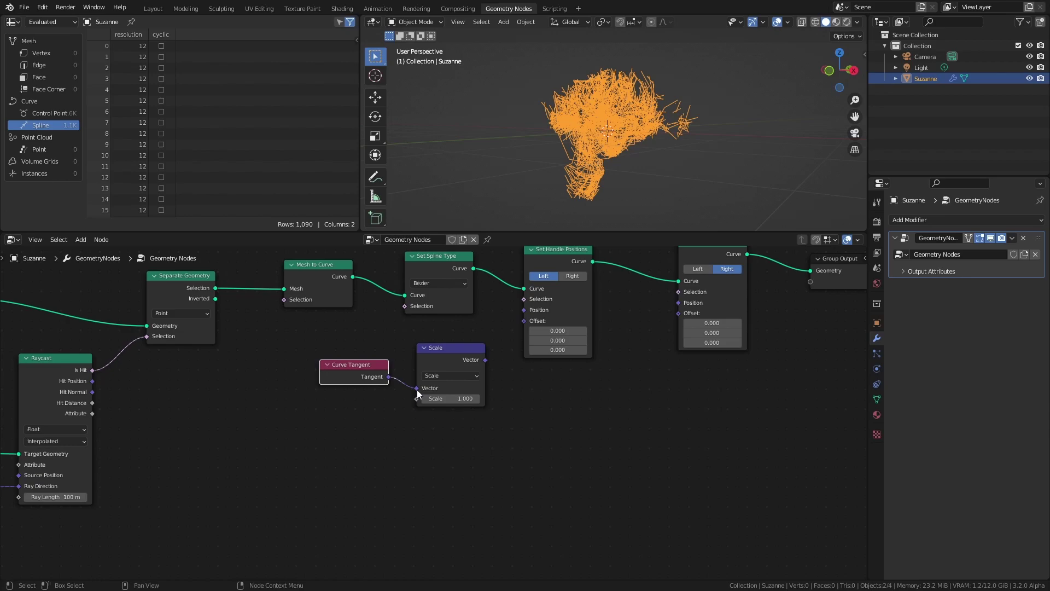
left_click(462, 390)
type("10")
key("BackSpace")
key("BackSpace")
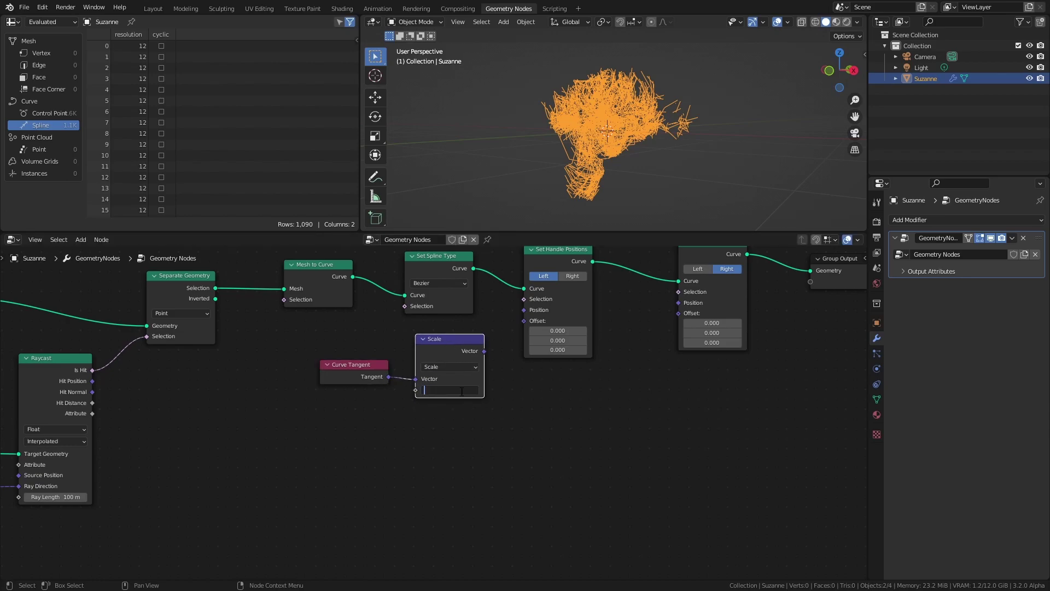
type("0.5")
key("Return")
Connect the Scale node's Vector output to the Offset of both Set Handle Positions nodes and try other scale values such as 0.170
left_click_drag(484, 350, 524, 321)
left_click_drag(484, 350, 686, 315)
middle_click_drag(622, 156, 585, 156)
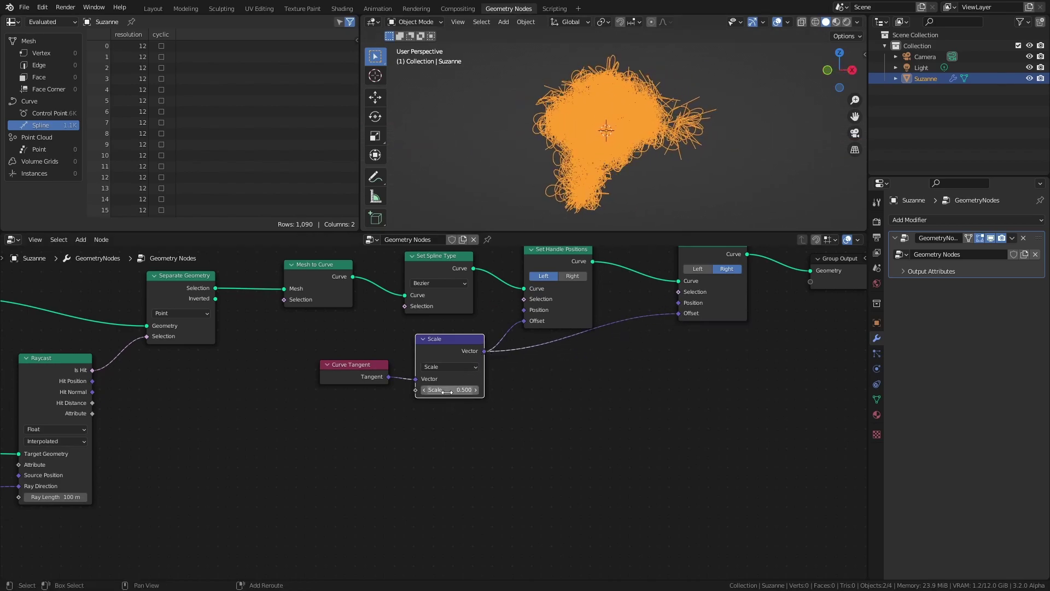
mouse_move(446, 391)
left_mouse_down()
mouse_move(465, 391)
mouse_move(426, 391)
mouse_move(459, 392)
left_mouse_up()
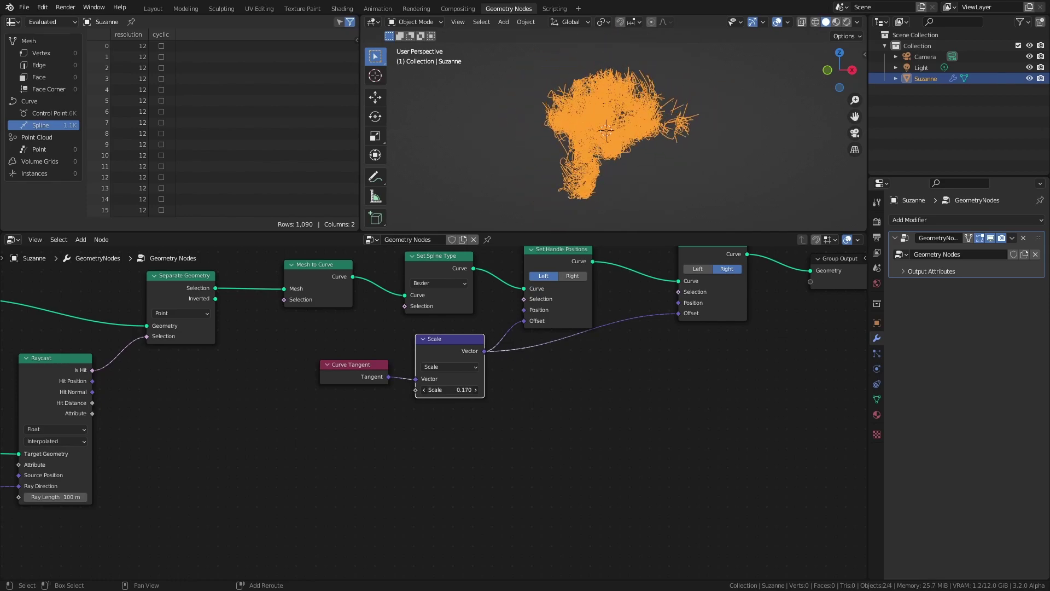
Insert a Curve to Mesh node between the Right Set Handle Positions node and the Group Output
middle_click_drag(823, 276, 546, 357)
key("shift+a")
mouse_move(448, 376)
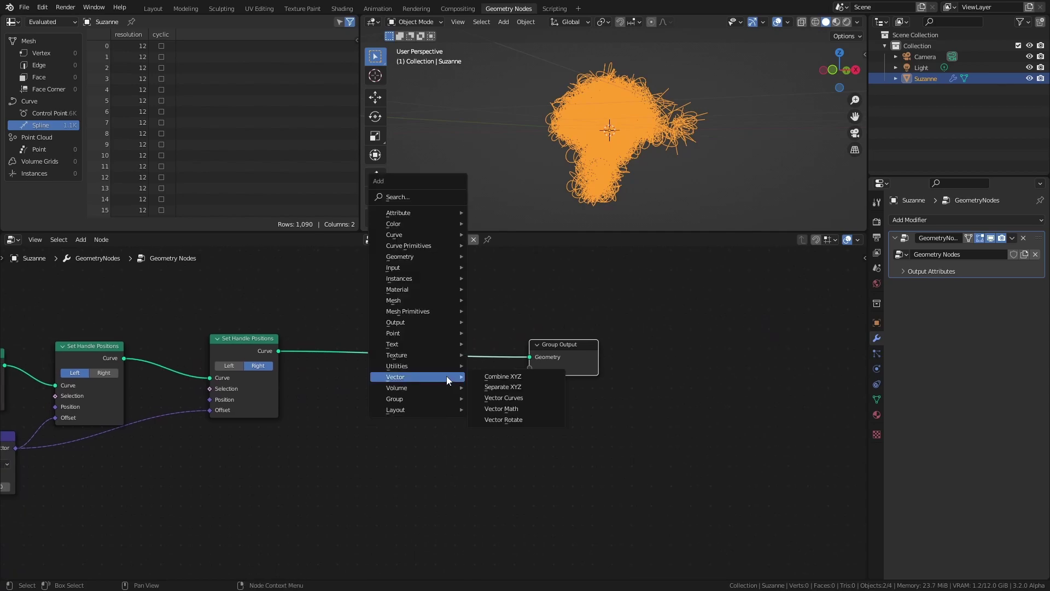
mouse_move(412, 233)
left_click(506, 244)
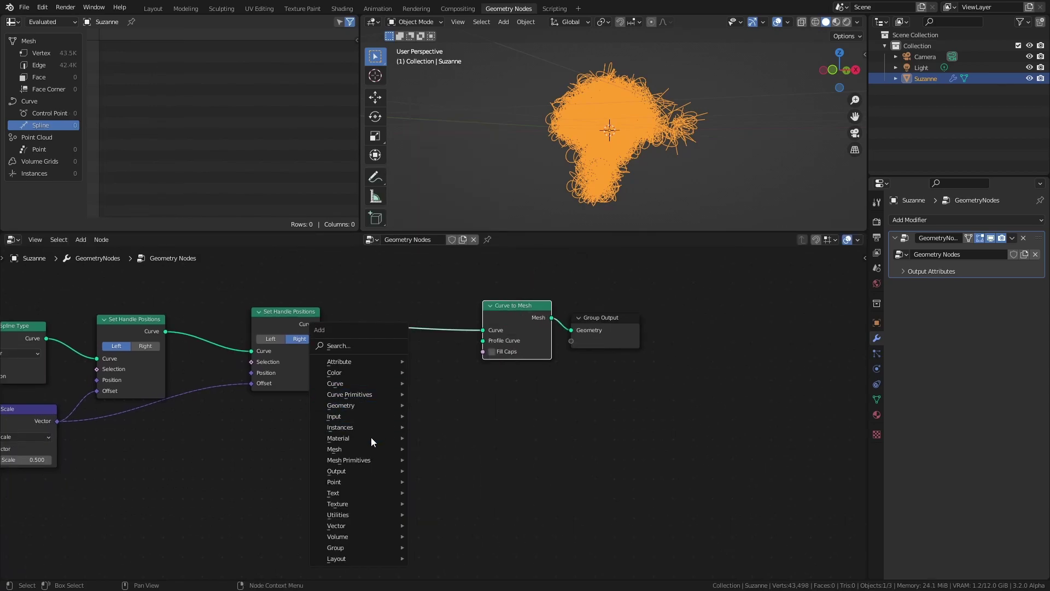
Add a Curve Circle node with resolution 6 and radius 0.025 m, and save the file
mouse_move(369, 394)
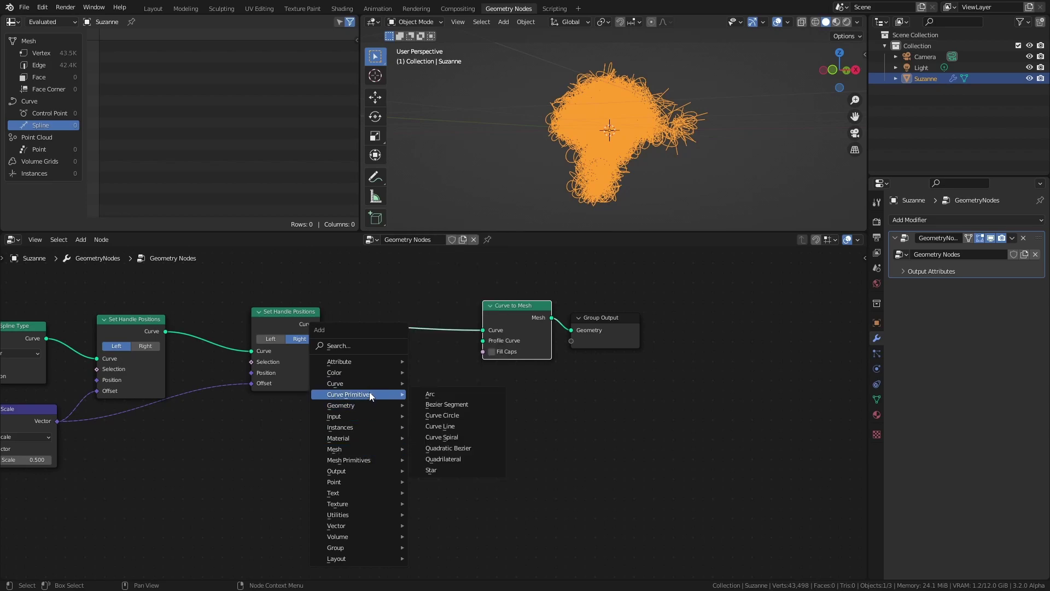
left_click(459, 415)
left_click(445, 397)
left_click(402, 416)
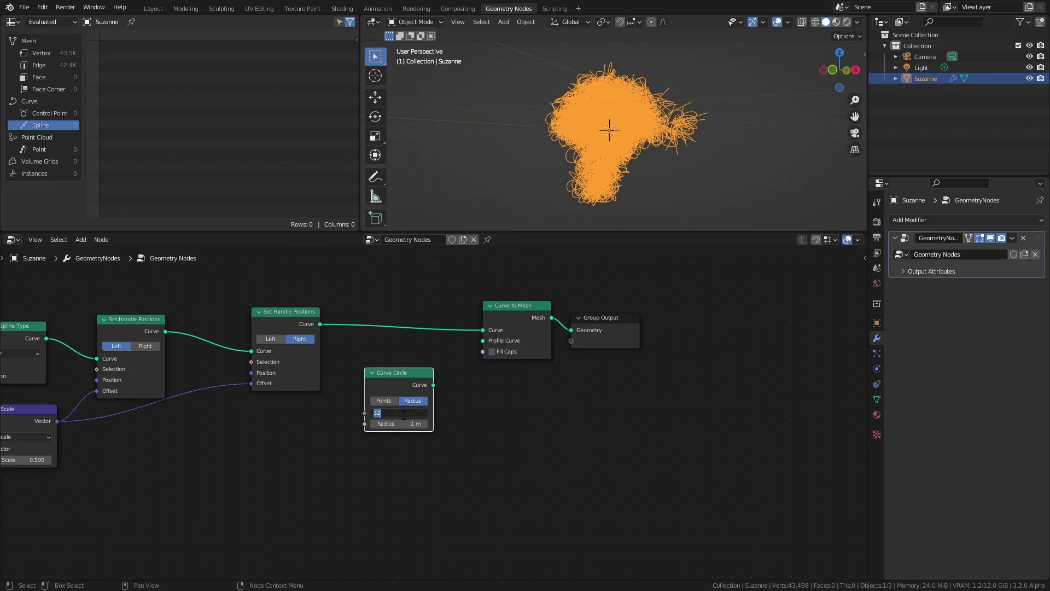
type("6")
key("Tab")
scroll(438, 442, "left", 1)
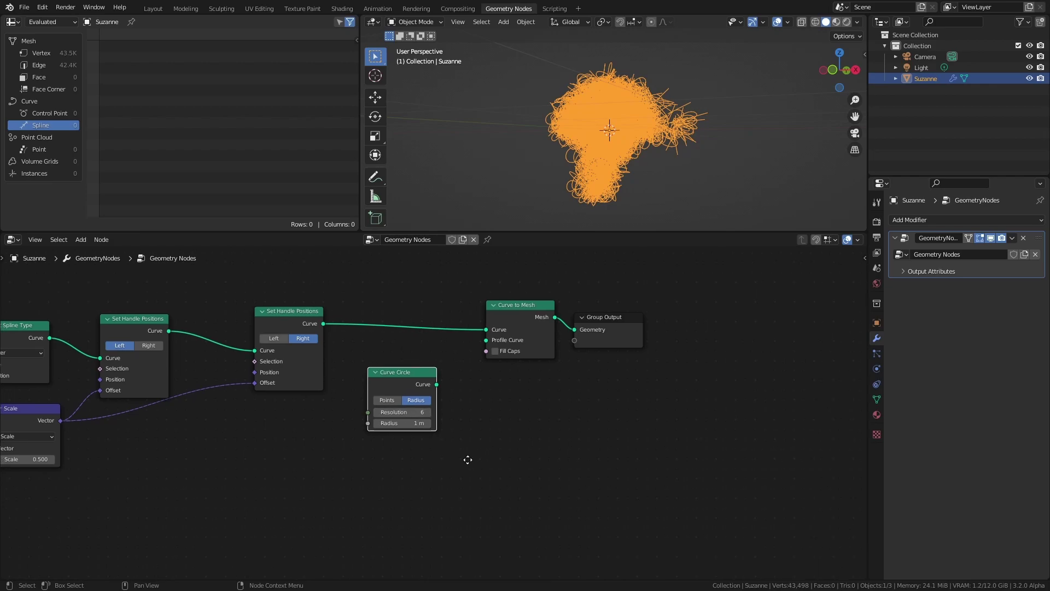
type("0.025")
key("Return")
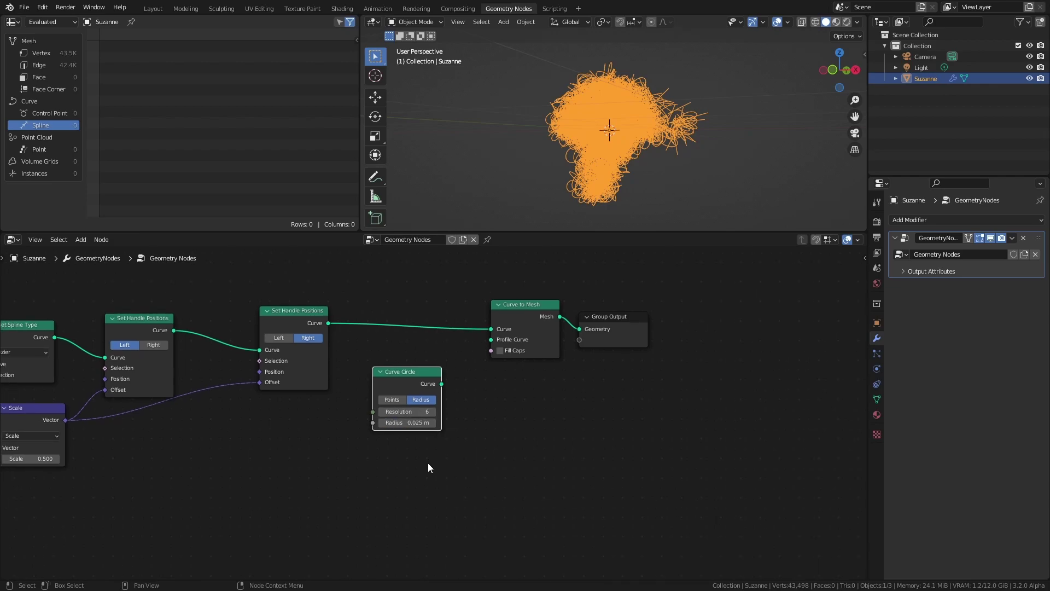
key("ctrl+s")
Connect Curve Circle to the Profile Curve of Curve to Mesh and deselect Suzanne to inspect the tubes
left_click_drag(439, 384, 514, 341)
middle_click_drag(627, 164, 611, 139)
left_click(697, 158)
scroll(630, 163, "up", 4)
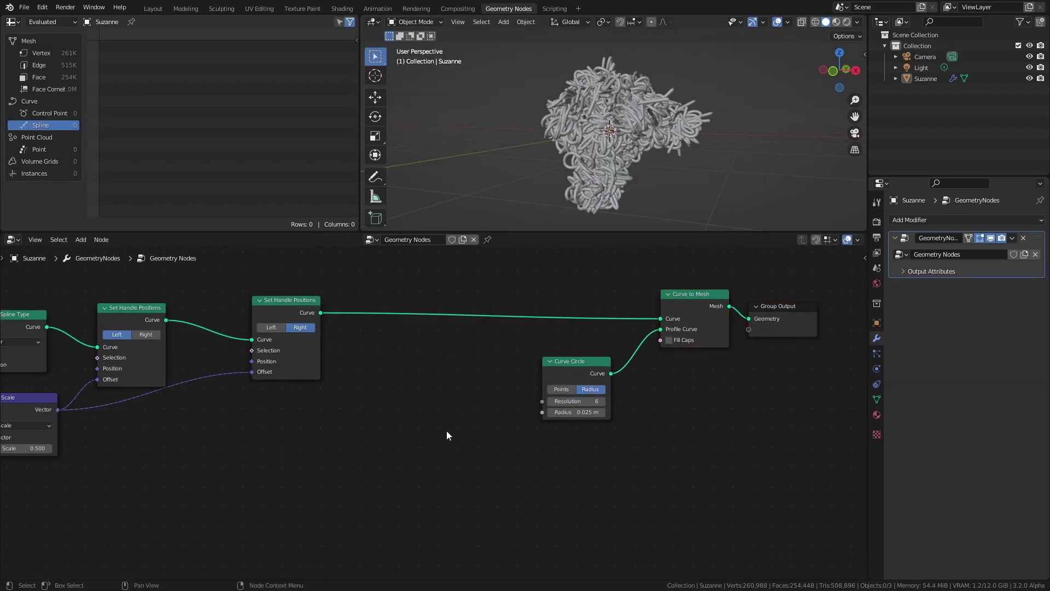
Add a Spline Parameter node below the Right Set Handle Positions node
key("shift+a")
mouse_move(459, 364)
left_click(573, 270)
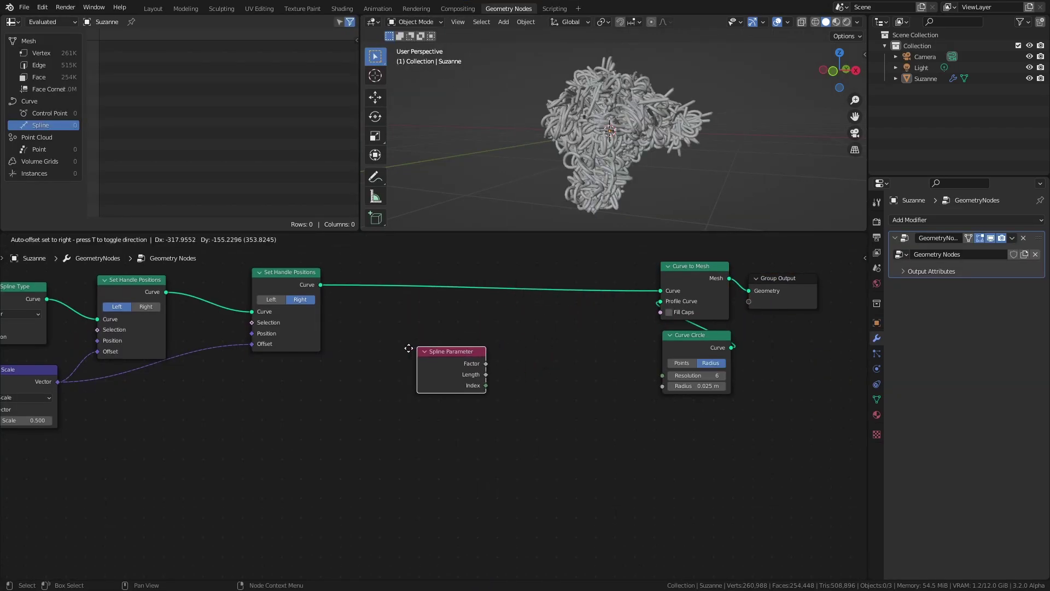
left_click(288, 370)
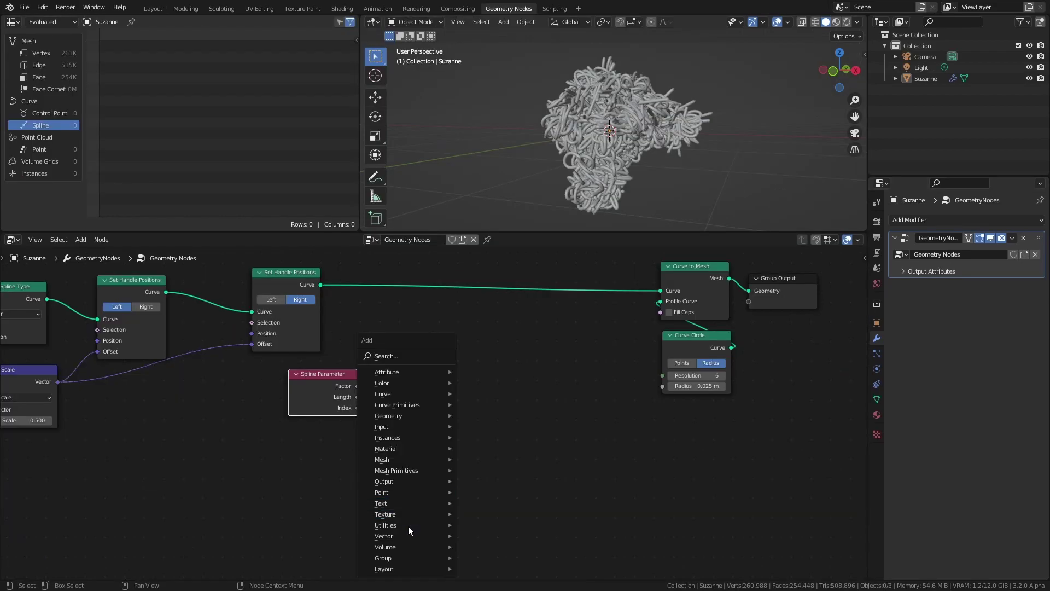
Add a Float Curve node and connect the Spline Parameter Factor to its Value input
mouse_move(408, 526)
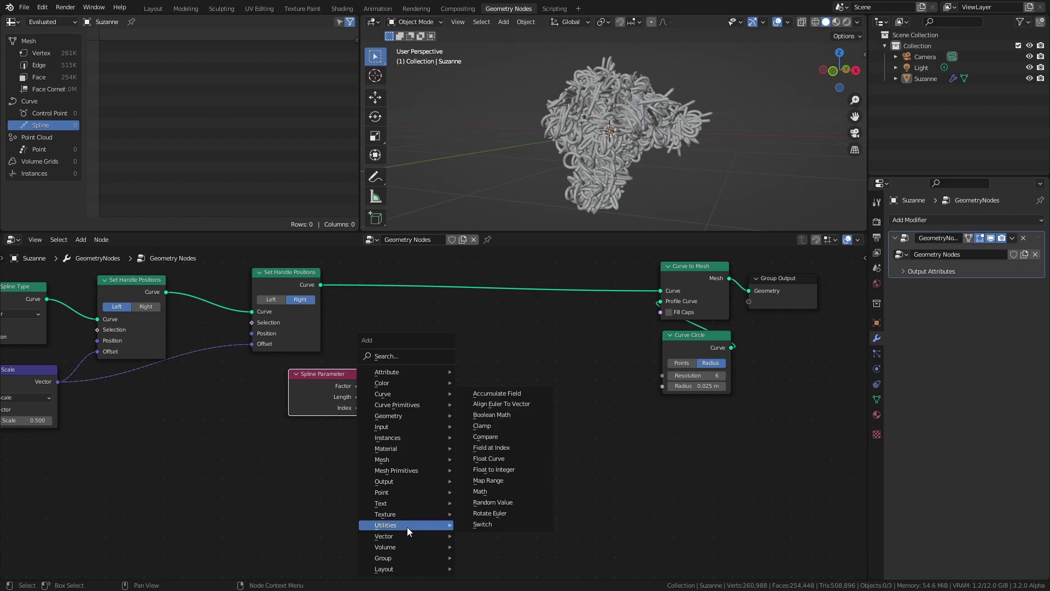
left_click(517, 458)
left_click(402, 327)
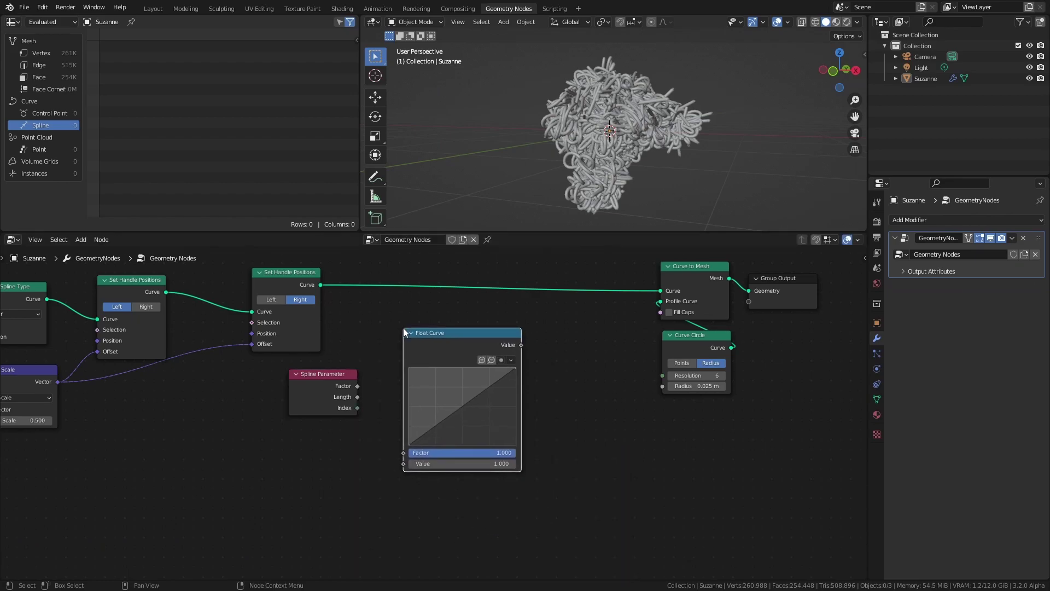
left_click_drag(358, 387, 407, 465)
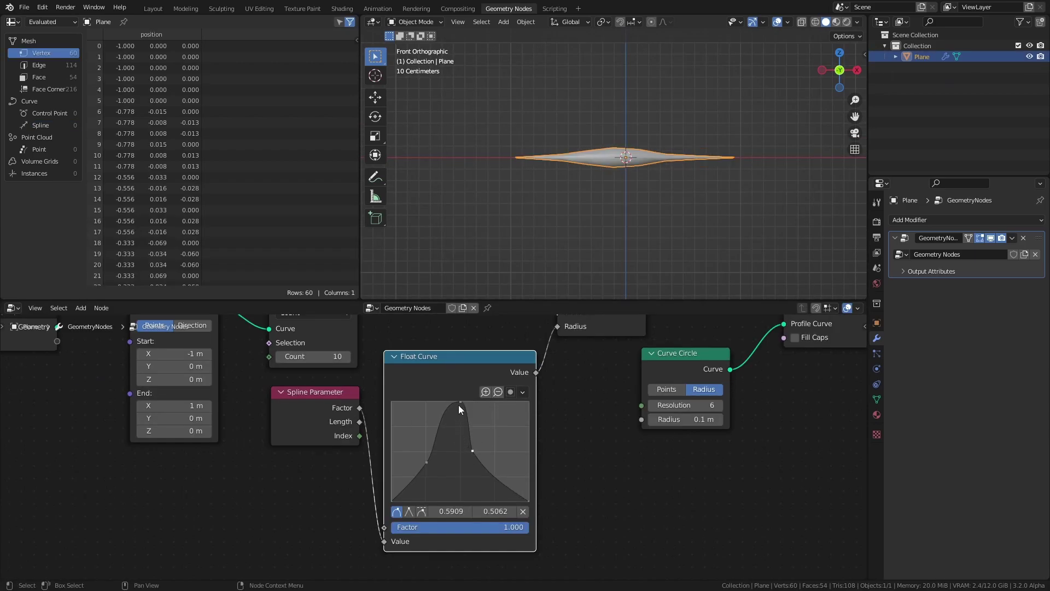
Reshape the Float Curve in the example Plane setup to vary the tube's thickness along its length
left_click_drag(458, 405, 421, 428)
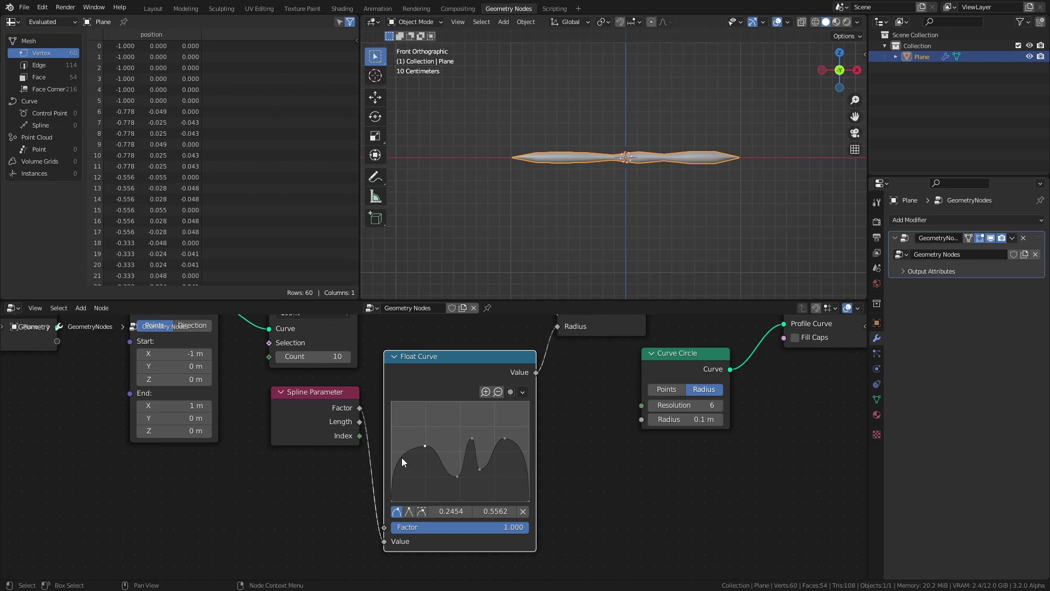
left_click_drag(403, 458, 432, 465)
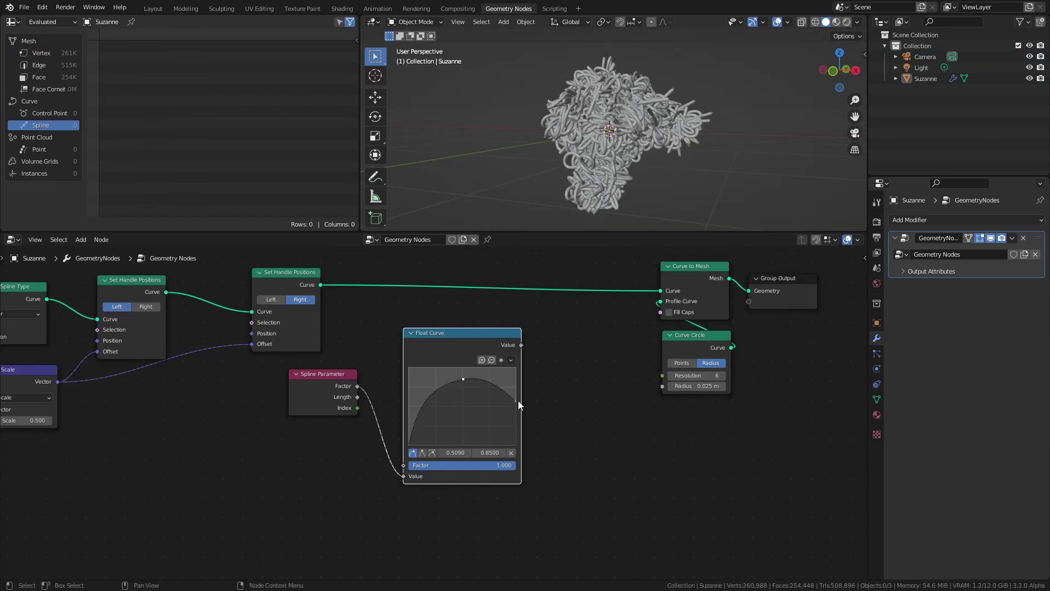
Reshape the Float Curve into a narrow bell with low ends and a central peak
left_click_drag(515, 401, 515, 444)
left_click_drag(496, 391, 481, 431)
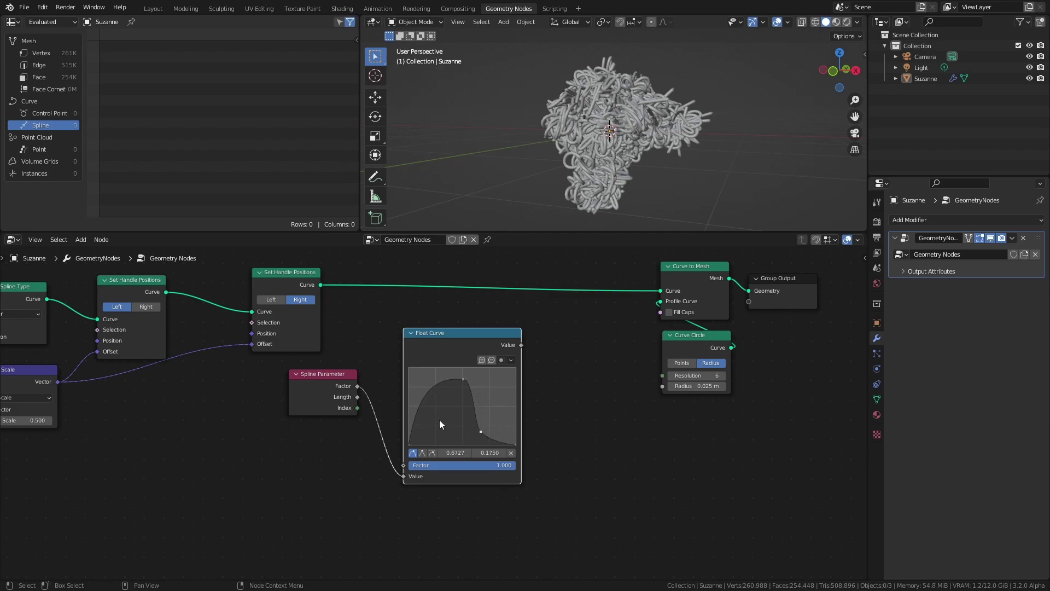
left_click_drag(424, 401, 446, 432)
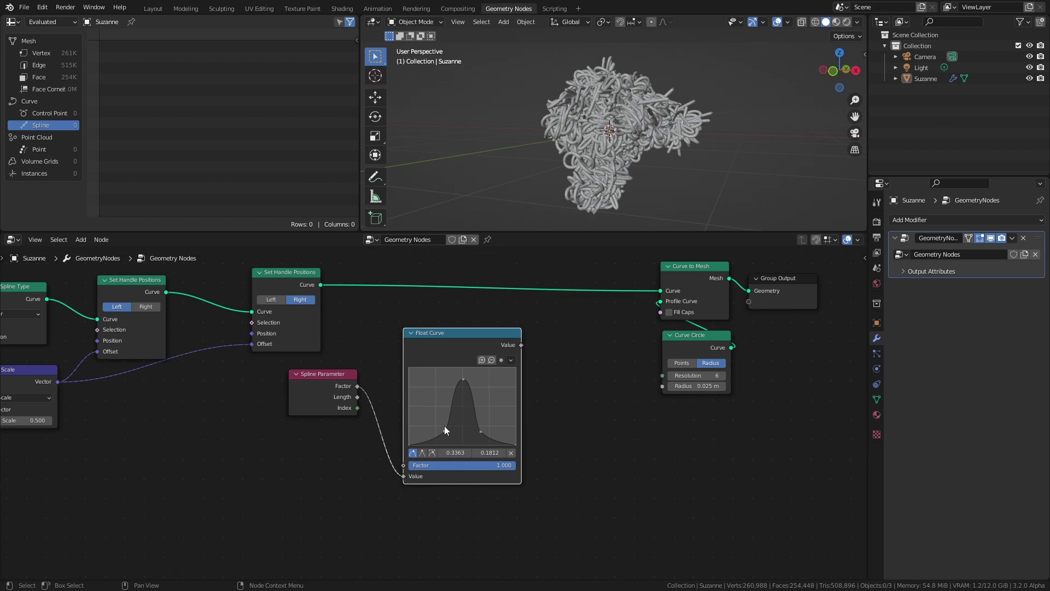
Insert a Set Curve Radius node on the link just before Curve to Mesh
middle_click_drag(445, 431, 403, 435)
key("shift+a")
left_click(523, 242)
type("set curve")
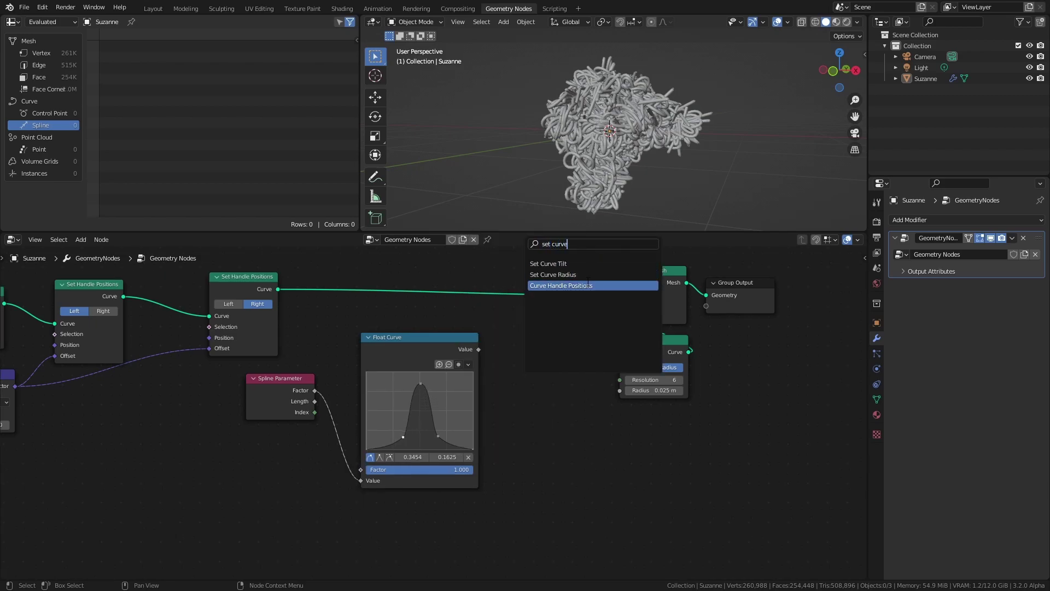
left_click(552, 274)
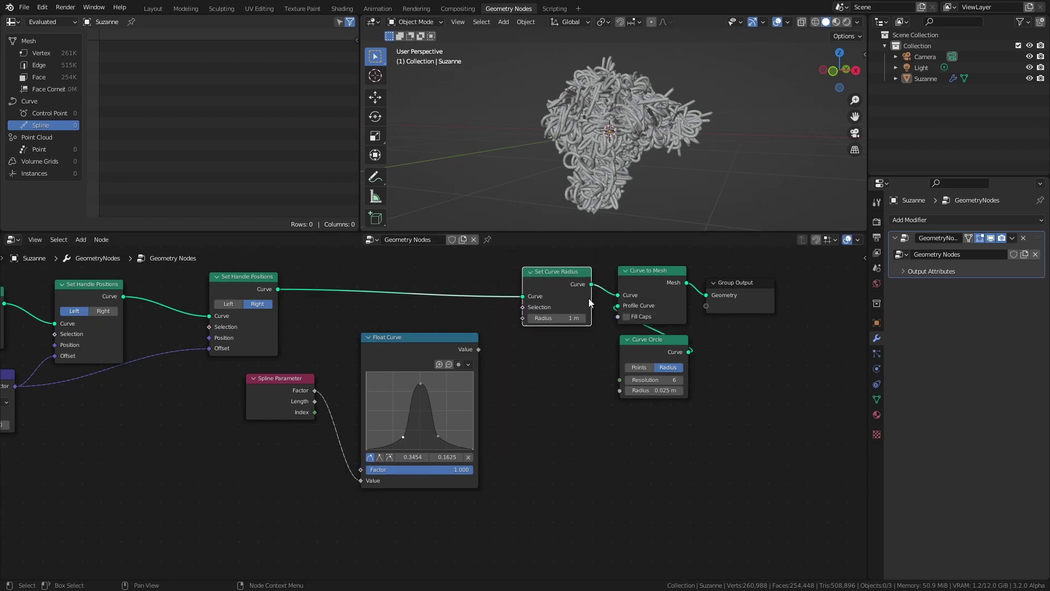
left_click(547, 290)
Connect the Float Curve Value to the Radius of Set Curve Radius and save the file
left_click_drag(479, 349, 509, 317)
scroll(626, 174, "up", 3)
mouse_move(617, 131)
middle_mouse_down()
mouse_move(484, 129)
mouse_move(753, 130)
mouse_move(631, 107)
mouse_move(586, 110)
mouse_move(573, 127)
mouse_move(615, 137)
mouse_move(716, 123)
mouse_move(688, 138)
mouse_move(622, 134)
middle_mouse_up()
key("ctrl+s")
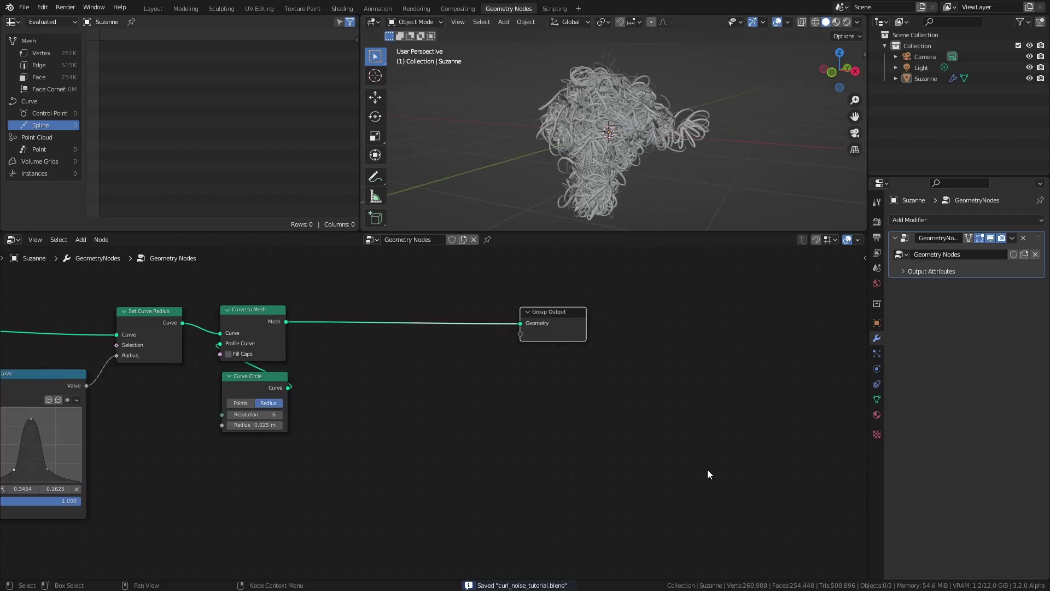
Rename Suzanne's material Material.001 to AO_Mat
left_click(877, 415)
left_click(948, 267)
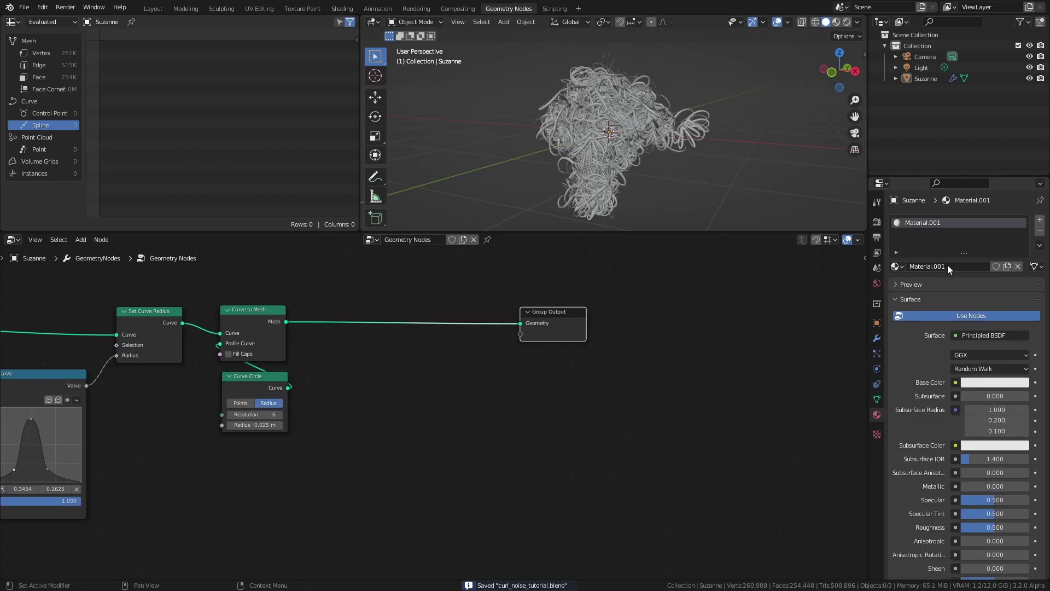
double_click(913, 223)
type("AO")
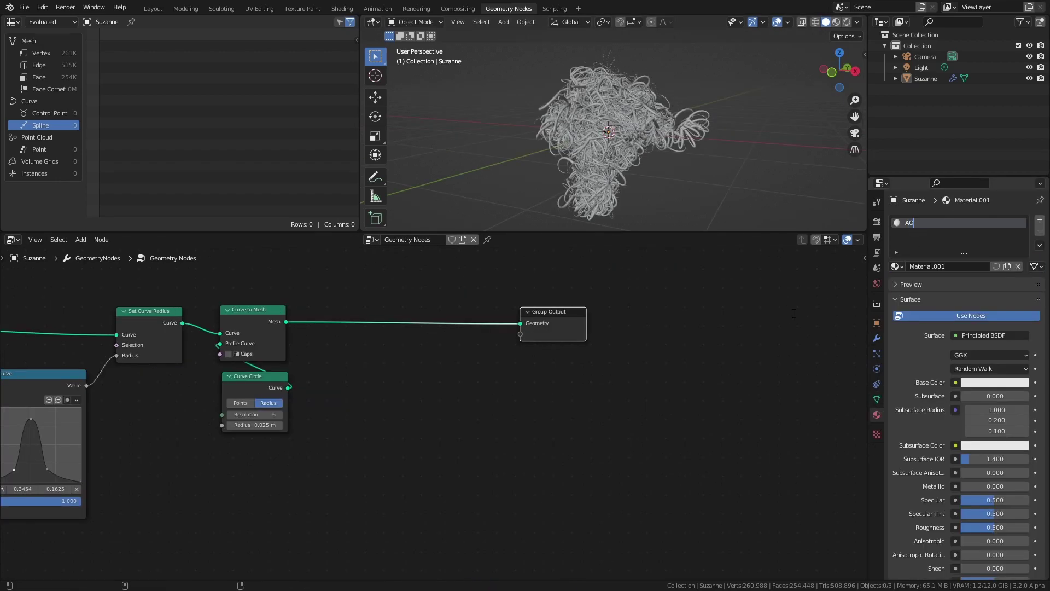
type("_Mat")
key("Return")
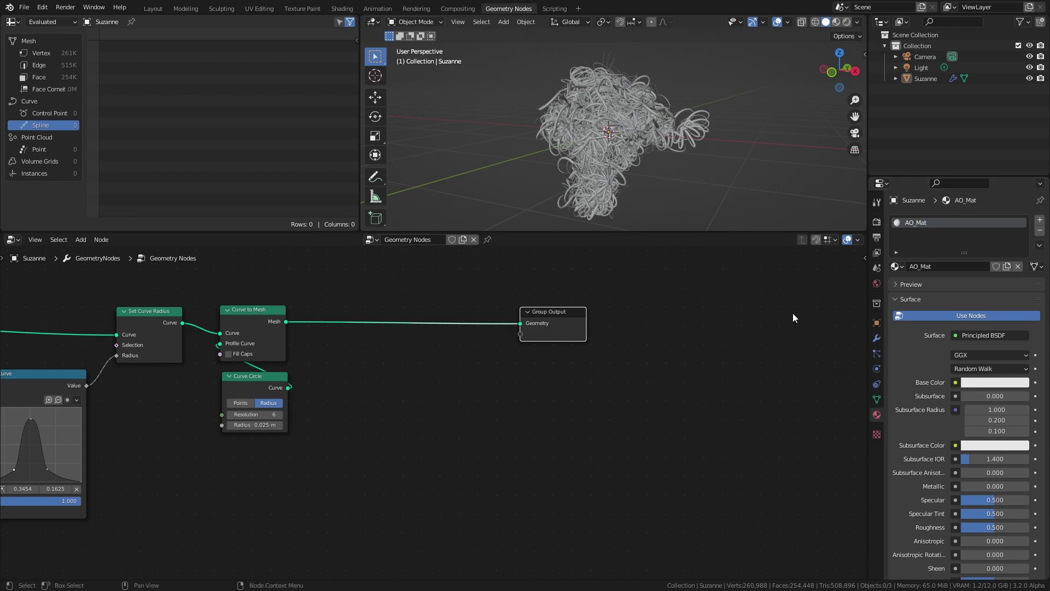
Insert a Set Material node between Curve to Mesh and Group Output and assign AO_Mat to it
key("shift+a")
left_click(484, 366)
type("set ma")
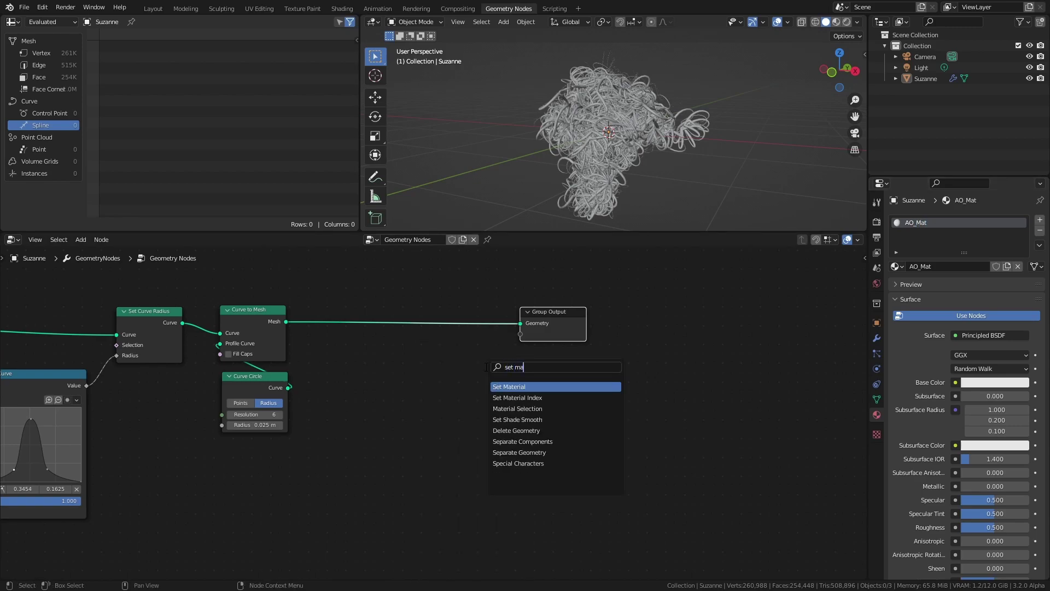
key("Return")
left_click(408, 350)
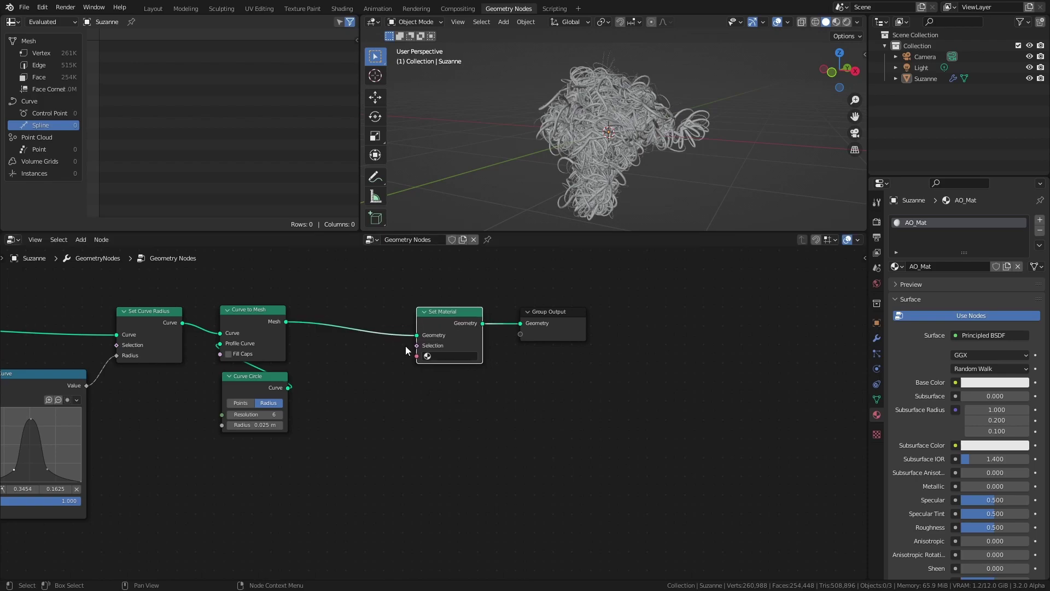
left_click(432, 356)
left_click(452, 372)
Switch to the Shading workspace and set the render engine to Cycles with GPU Compute
left_click(343, 9)
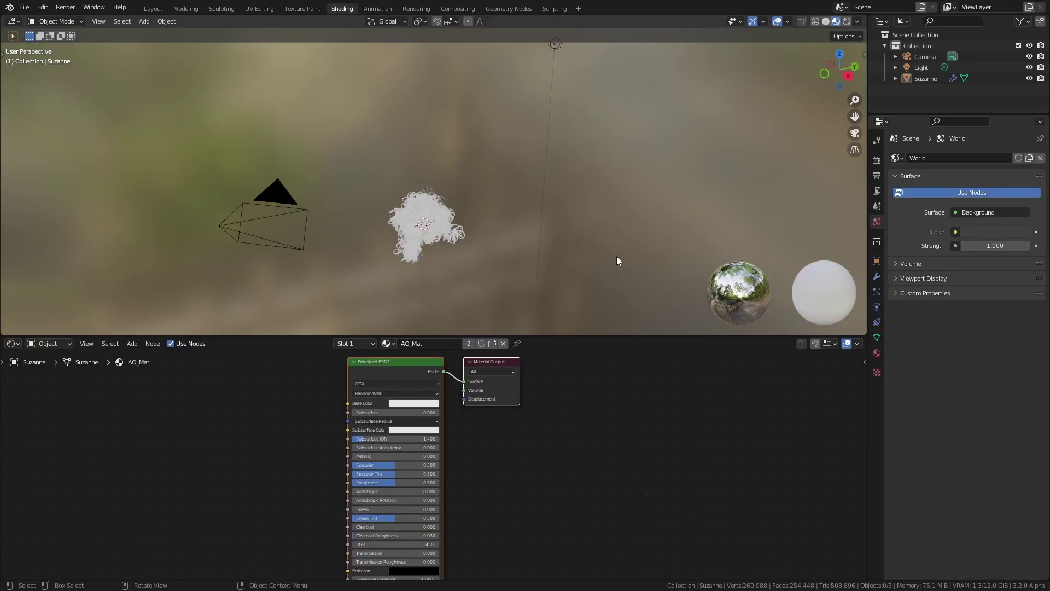
left_click(876, 160)
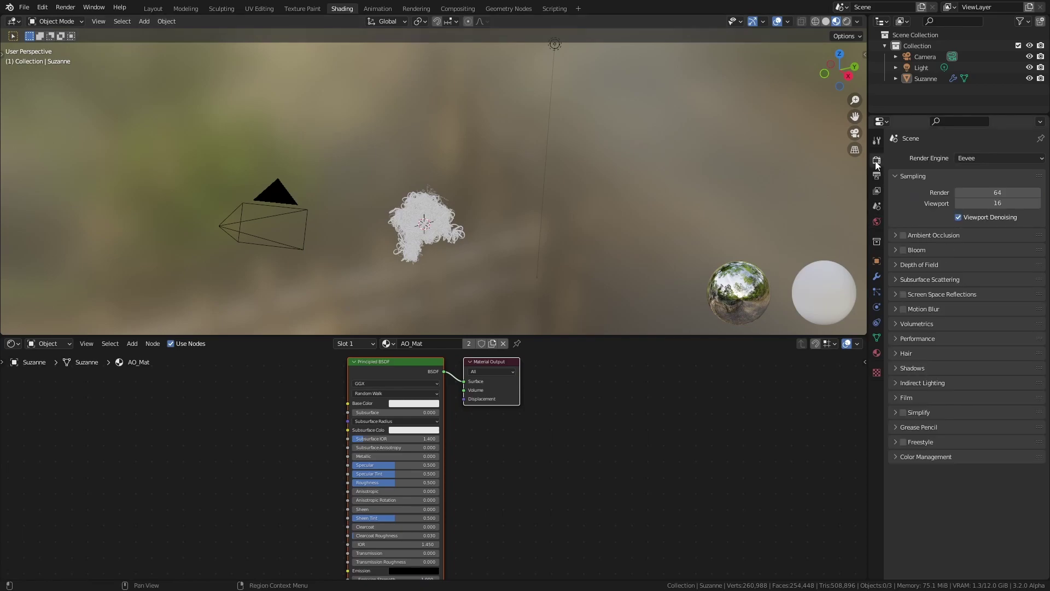
left_click(1009, 158)
left_click(977, 195)
left_click(994, 186)
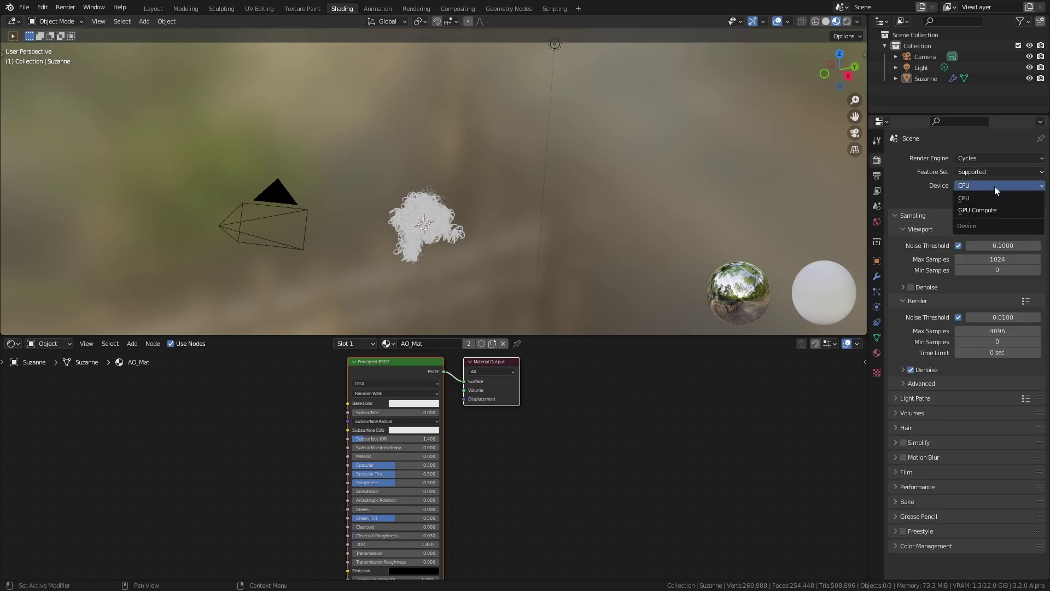
left_click(986, 211)
Set the viewport and render Max Samples to 32 and turn off Scene World in the rendered viewport
left_click(979, 248)
type("3")
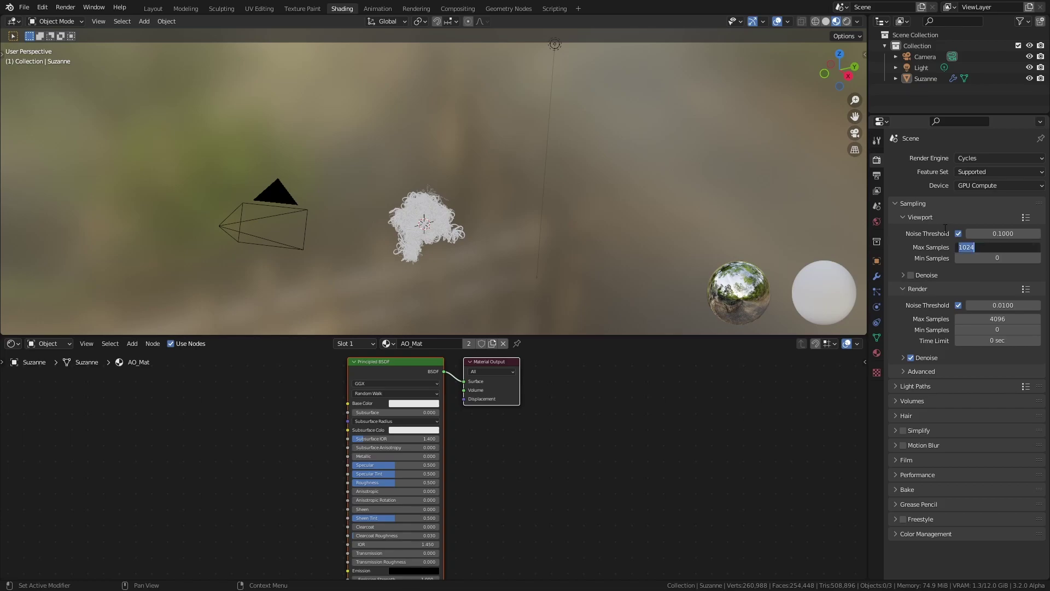
type("2")
key("Return")
left_click(990, 319)
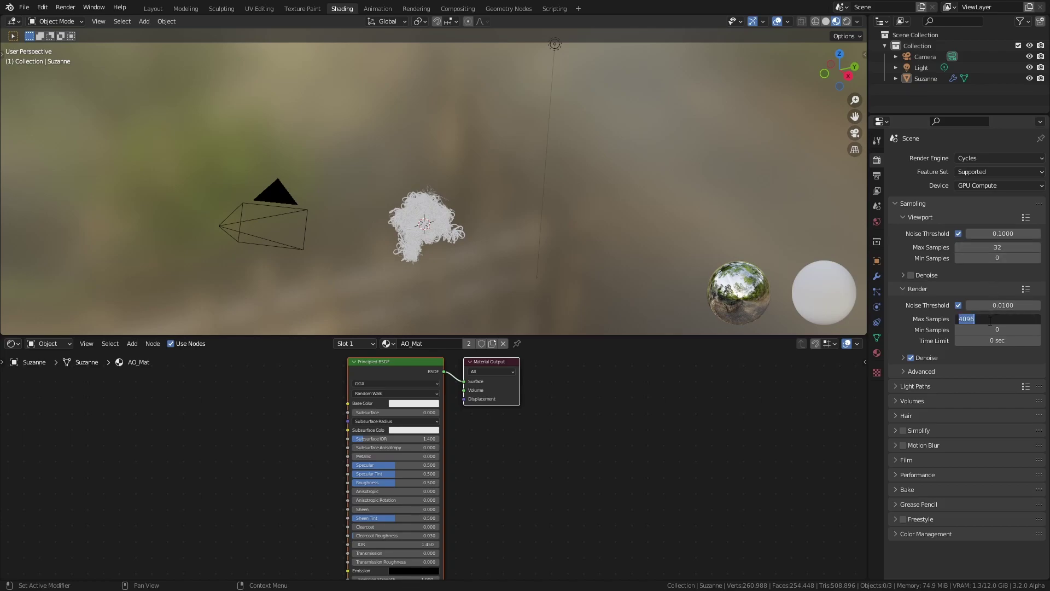
type("1")
type("32")
key("Return")
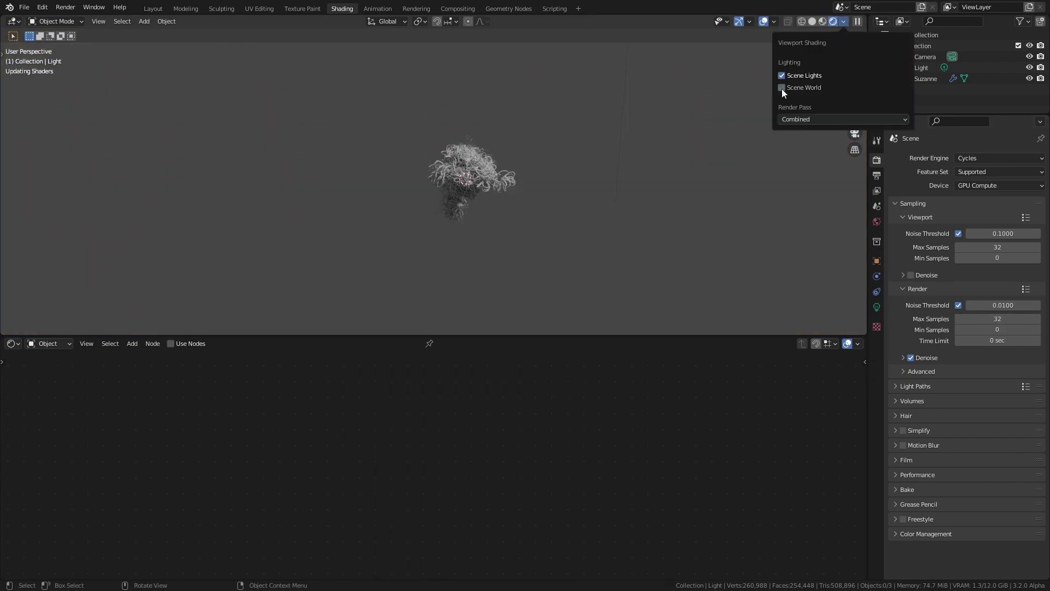
left_click(781, 87)
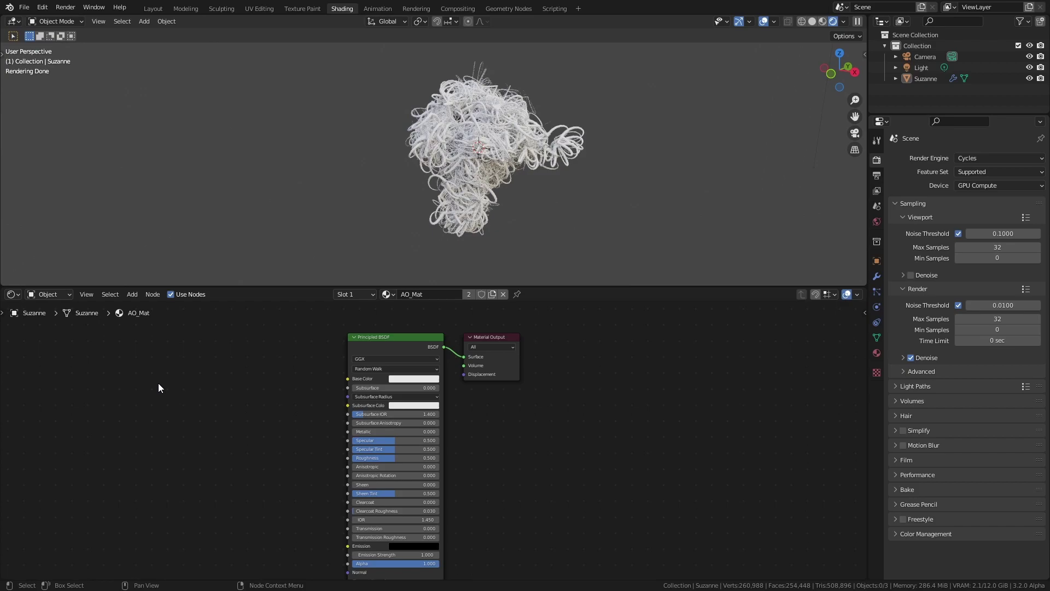
Add an Ambient Occlusion node to the AO_Mat material and save the file
middle_click_drag(158, 382, 285, 371)
key("shift+a")
left_click(285, 371)
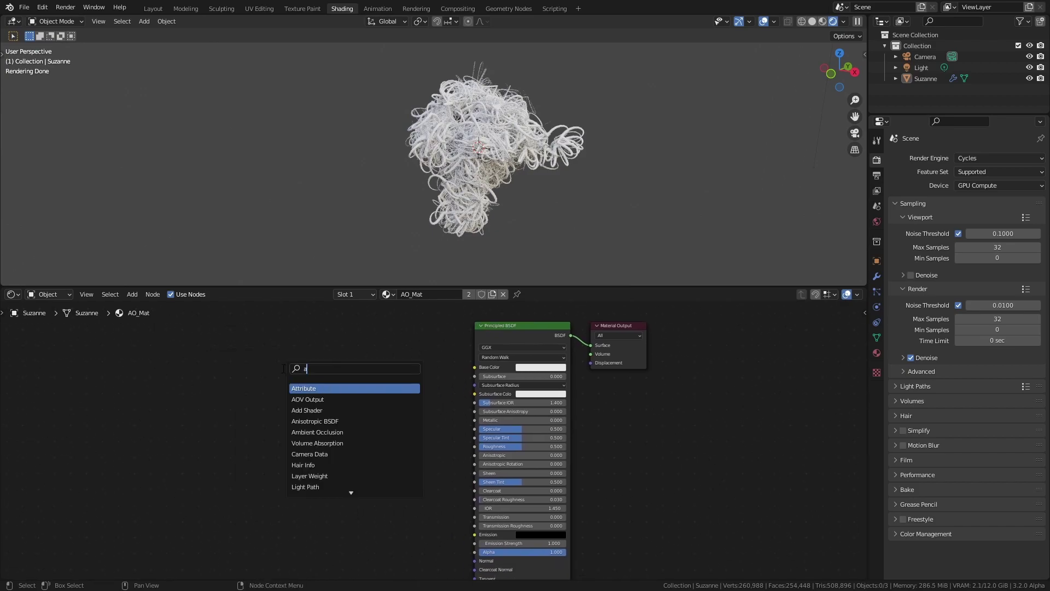
type("ambi")
key("Return")
left_click(283, 368)
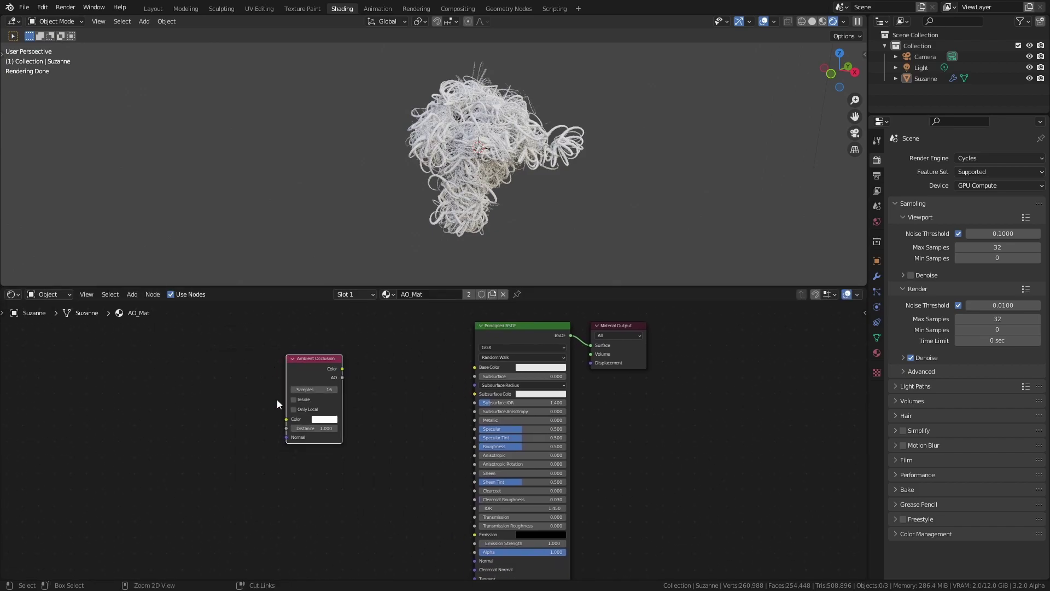
scroll(278, 389, "up", 2)
key("ctrl+s")
Set the Ambient Occlusion samples to 8 and connect its AO output to the Principled BSDF Base Color
scroll(296, 407, "up", 1)
left_click(296, 407)
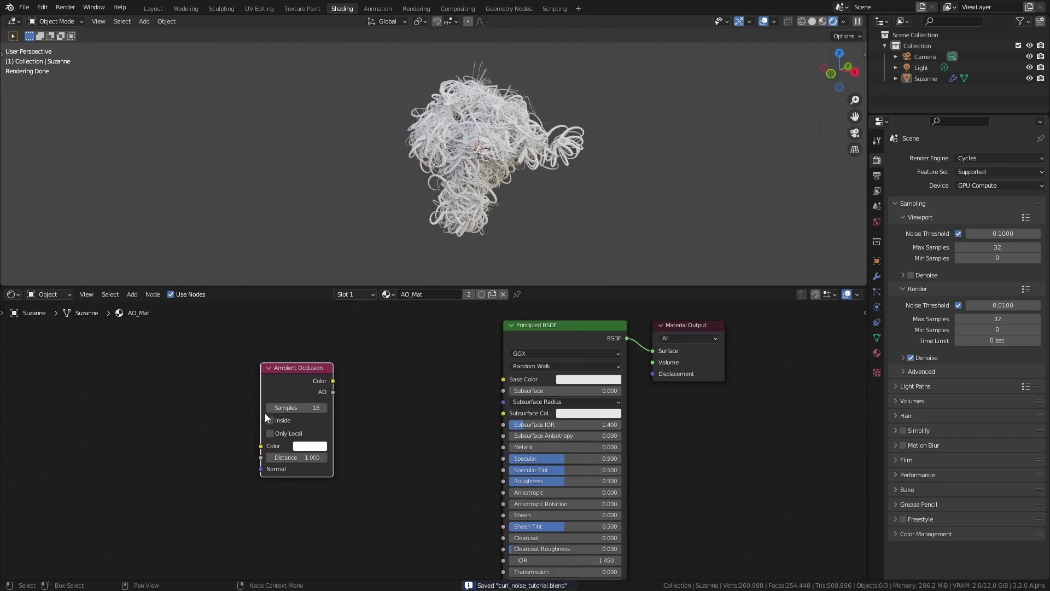
type("8")
key("Return")
left_click_drag(333, 392, 503, 379)
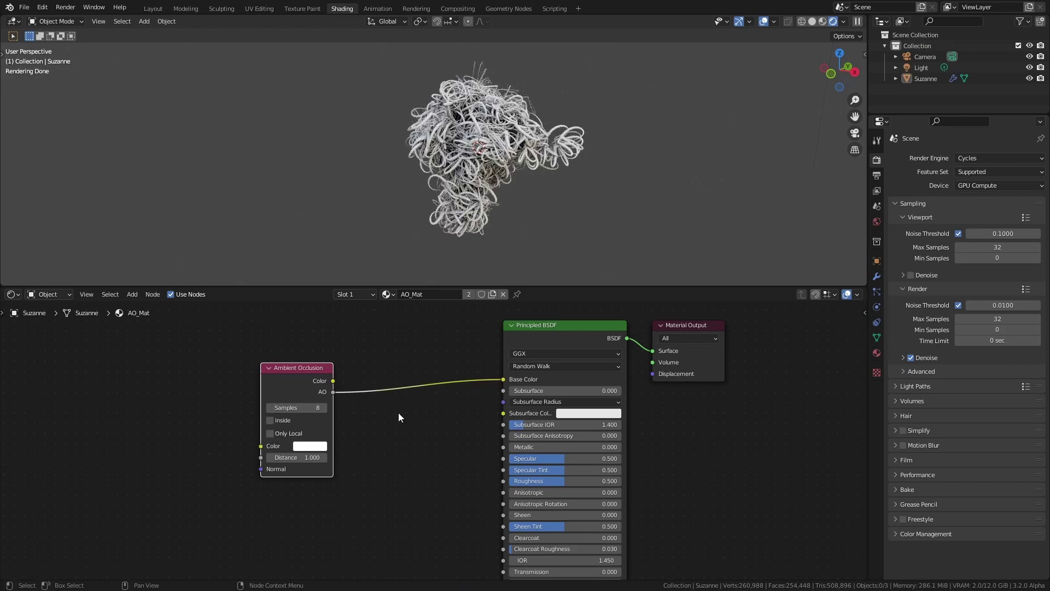
Set the Ambient Occlusion distance to 0.250
left_click_drag(296, 458, 257, 458)
key("ctrl+z")
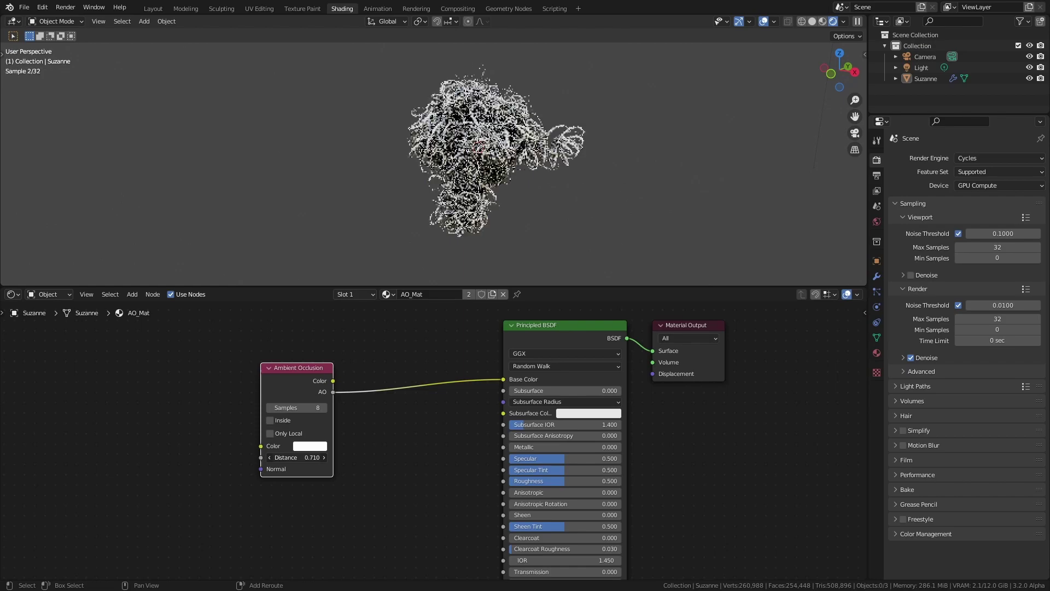
left_click_drag(289, 459, 276, 458)
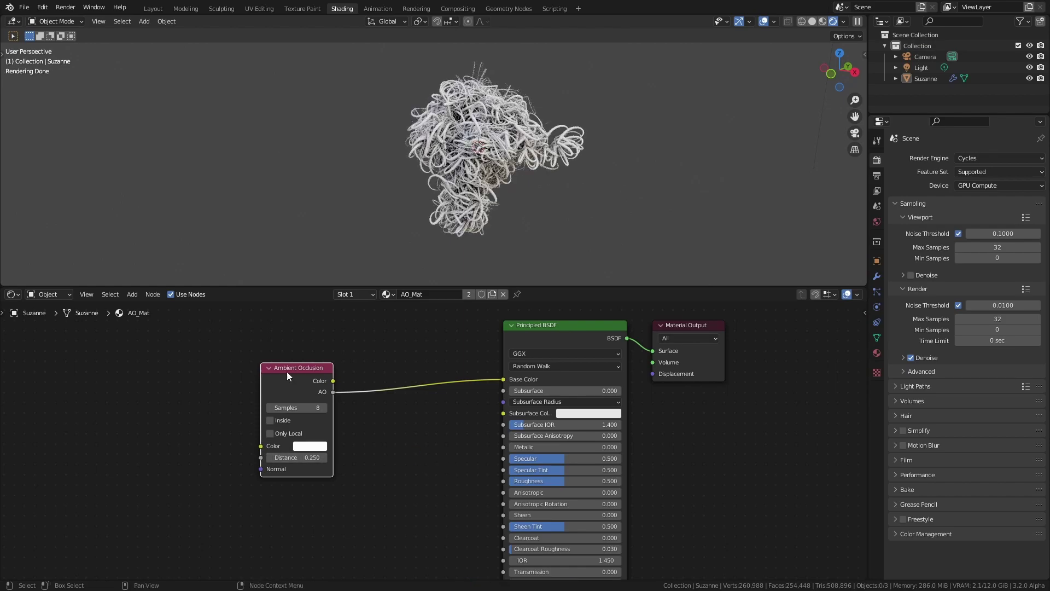
Insert a ColorRamp between Ambient Occlusion and Base Color, moving its black stop to 0.409 and white stop to 0.450
left_click_drag(287, 372, 161, 360)
key("shift+a")
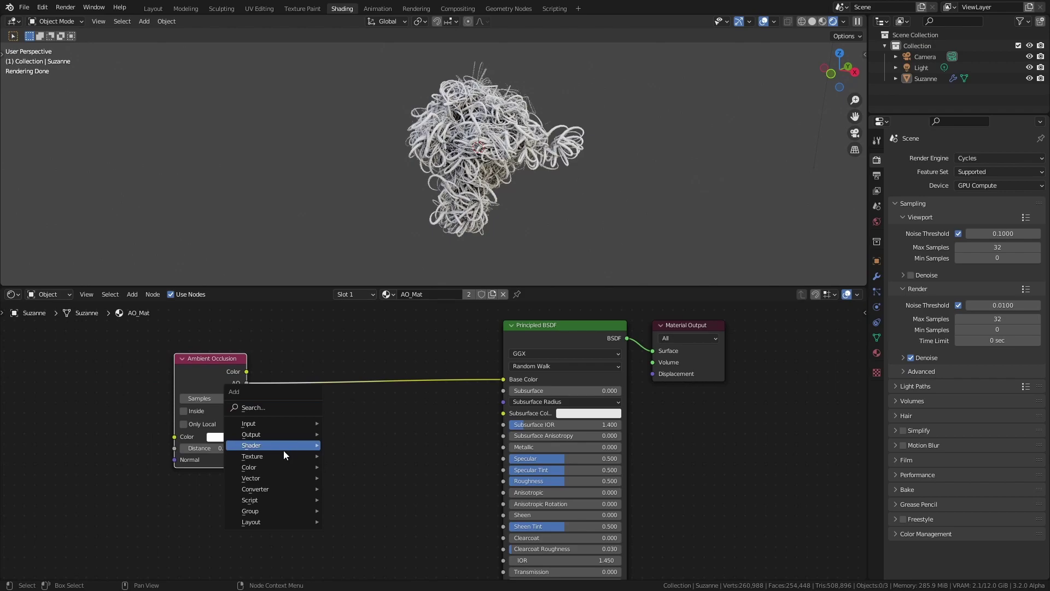
mouse_move(268, 488)
left_click(355, 356)
left_click(326, 345)
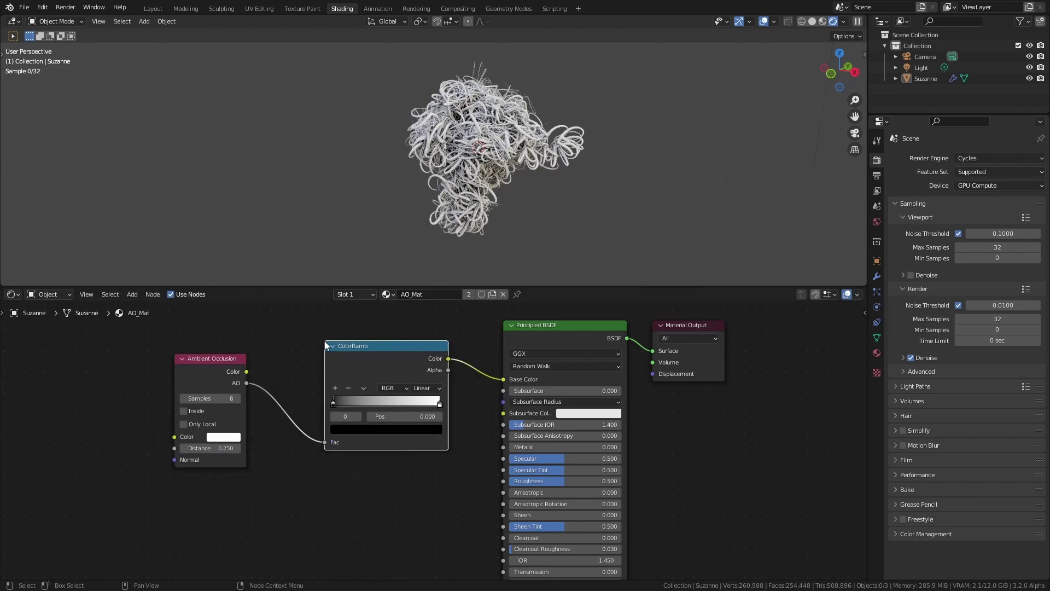
left_click_drag(333, 403, 368, 403)
left_click_drag(439, 403, 380, 411)
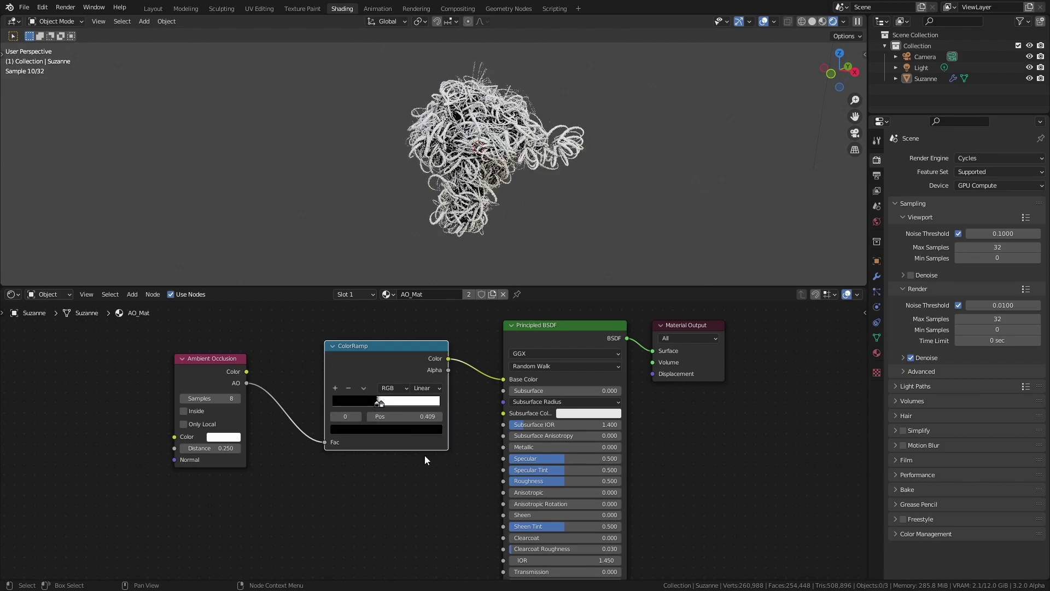
Color the ColorRamp's first stop red and its second stop blue
left_click(364, 429)
left_click_drag(415, 324, 418, 282)
left_click(368, 357)
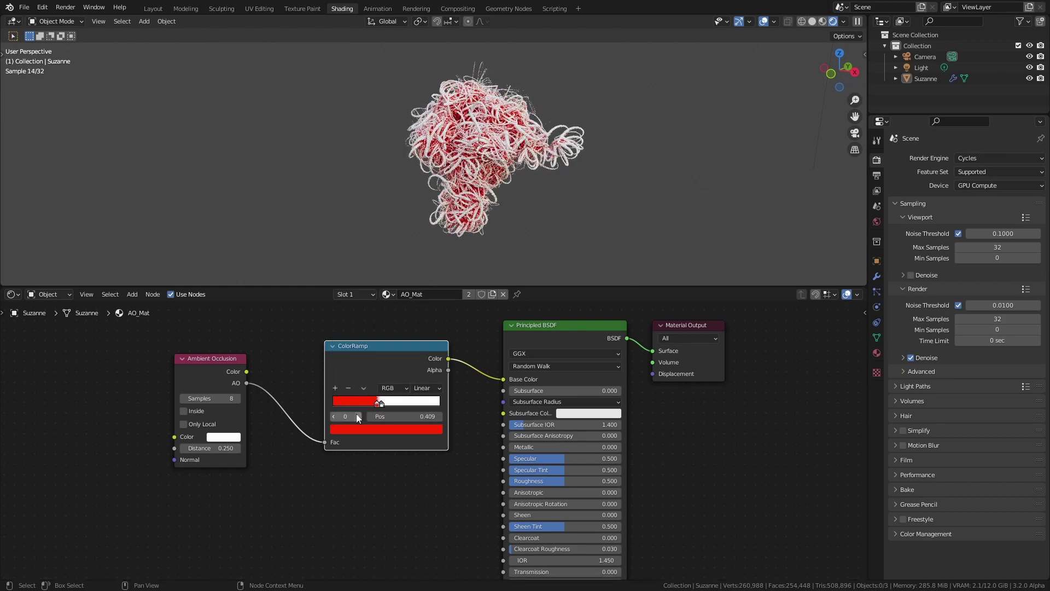
left_click(356, 413)
left_click(363, 432)
left_click_drag(391, 317, 391, 284)
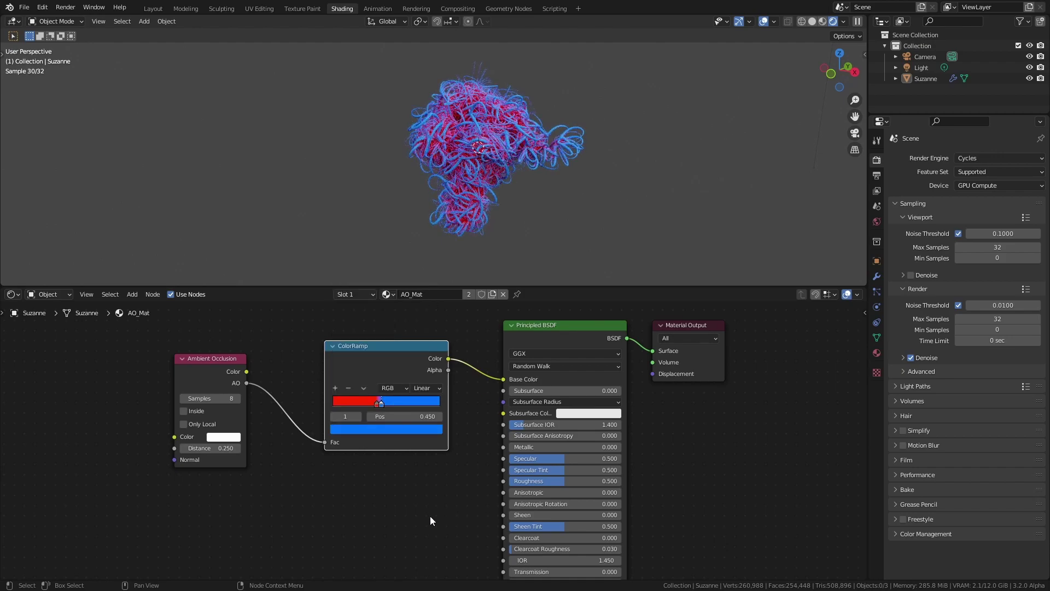
Delete the ColorRamp and connect the AO output directly to Base Color
key("x")
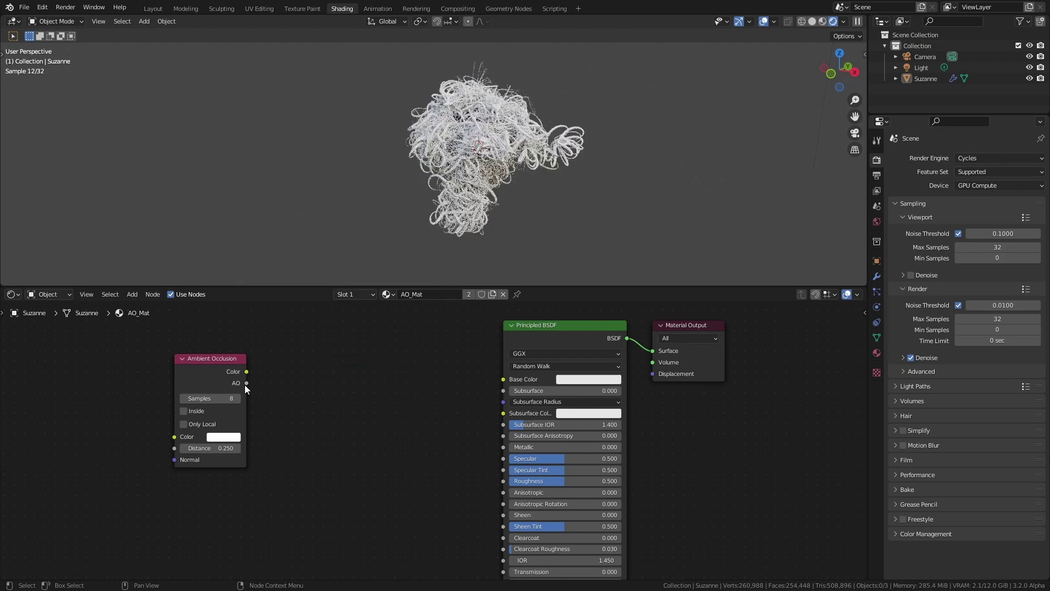
left_click_drag(246, 382, 503, 379)
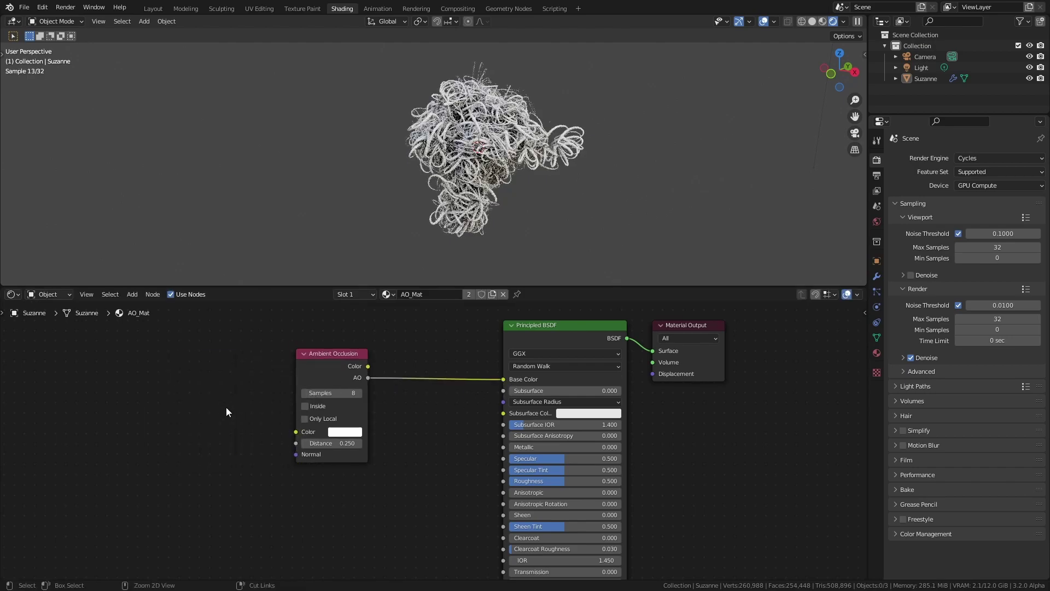
Return to the Geometry Nodes workspace, show the curls in rendered shading through the camera, and save the file
left_click(508, 8)
left_click(851, 22)
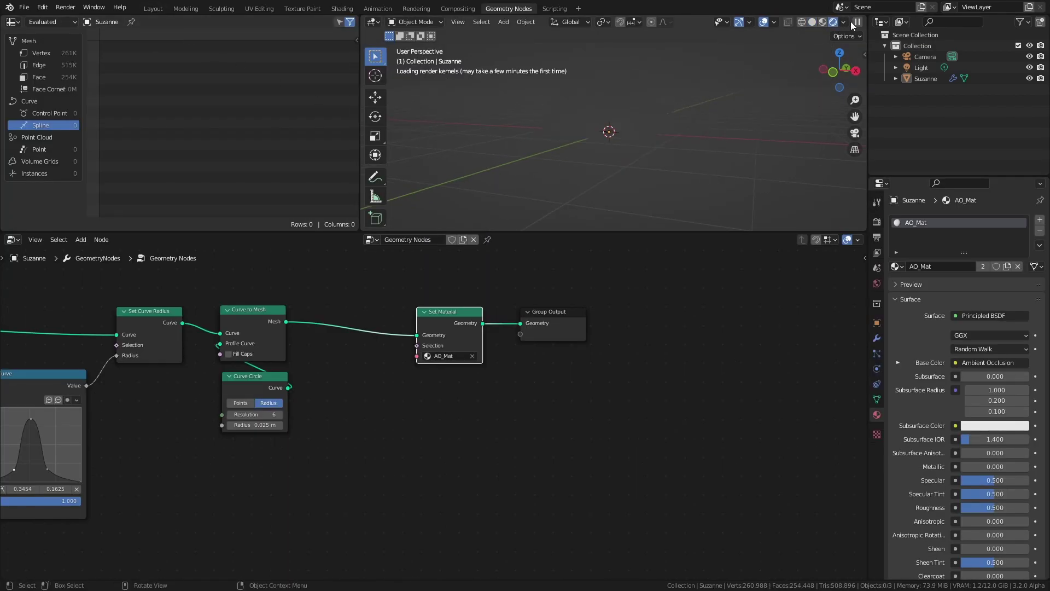
left_click(845, 22)
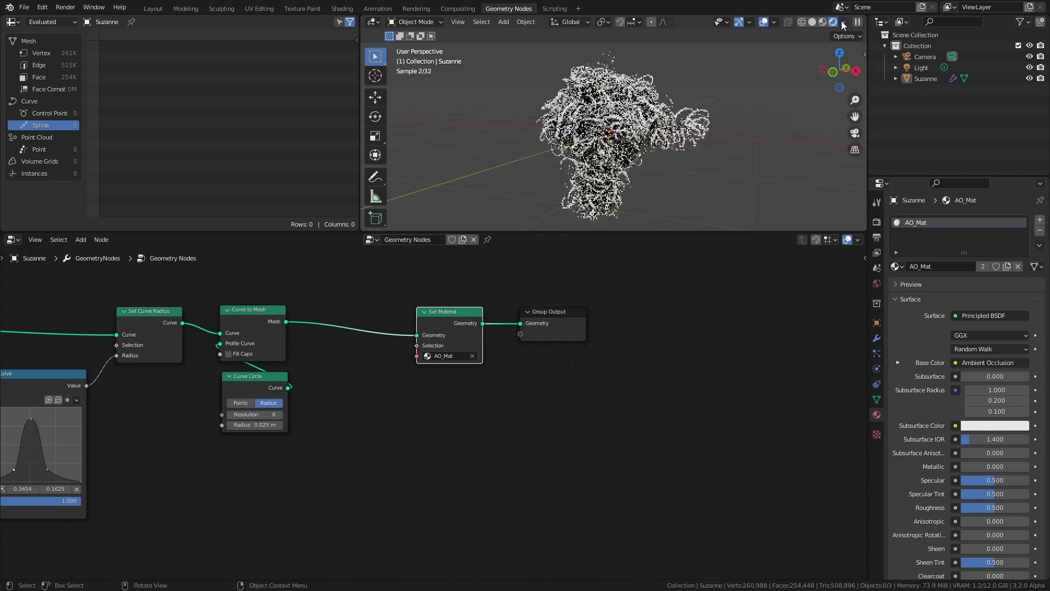
middle_click_drag(560, 122, 704, 126)
key("ctrl+s")
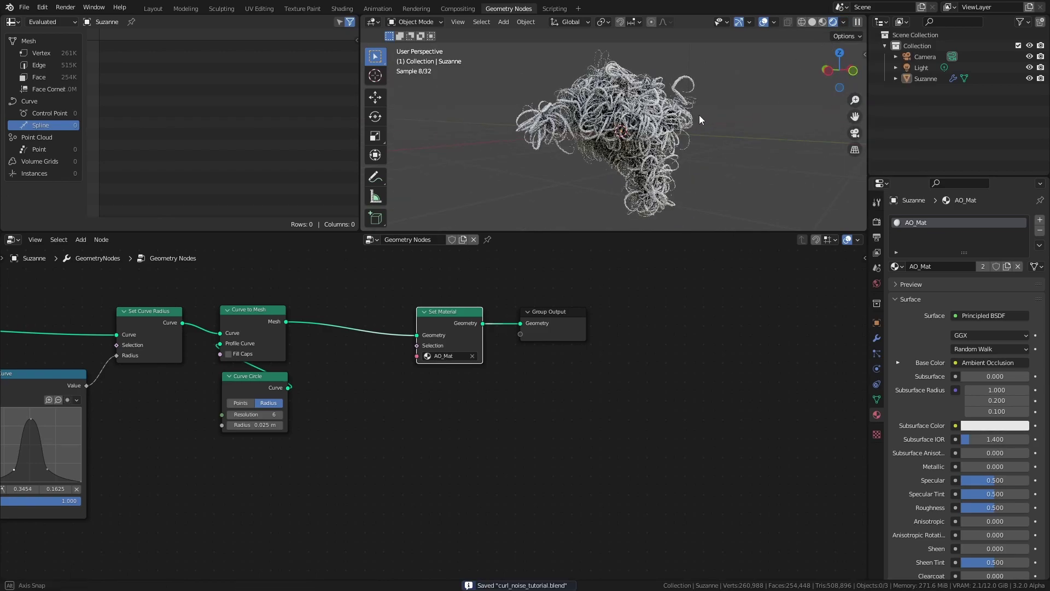
key("KP_0")
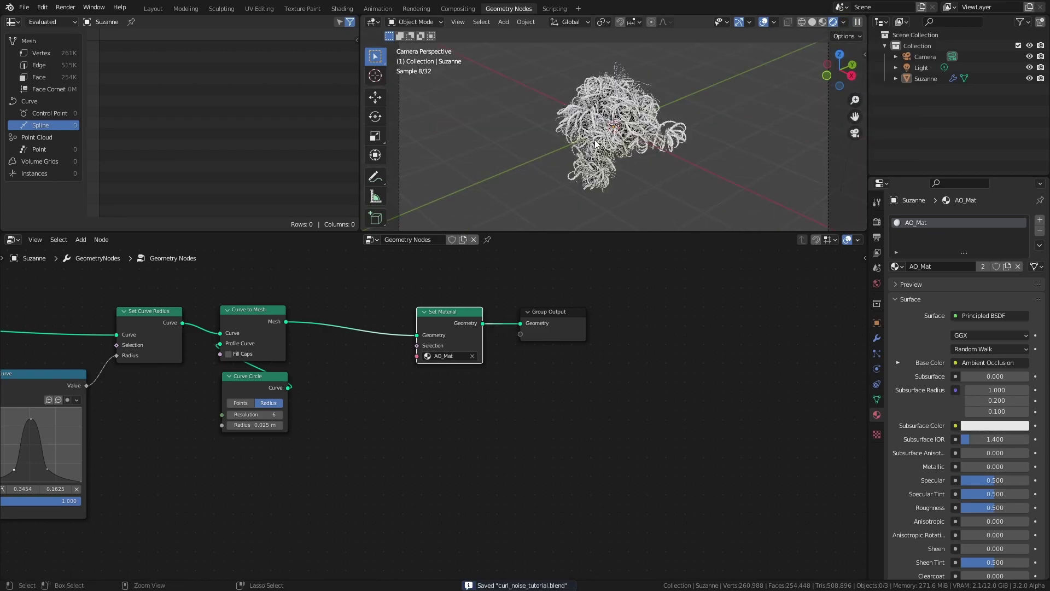
scroll(612, 139, "up", 3)
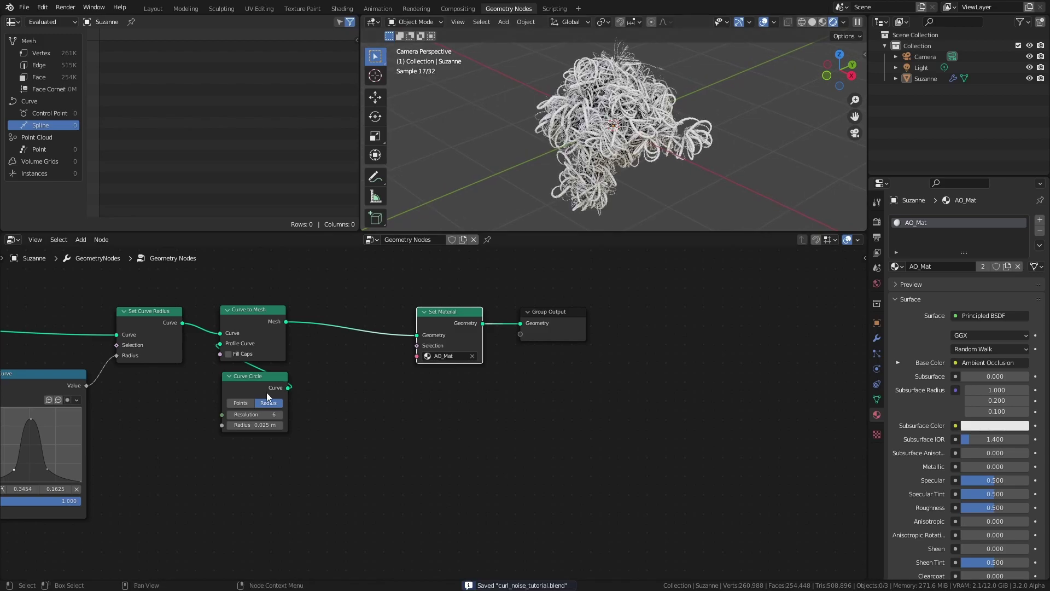
Set the density of Distribute Points on Faces to 500
middle_click_drag(267, 392, 538, 375)
scroll(448, 405, "down", 1)
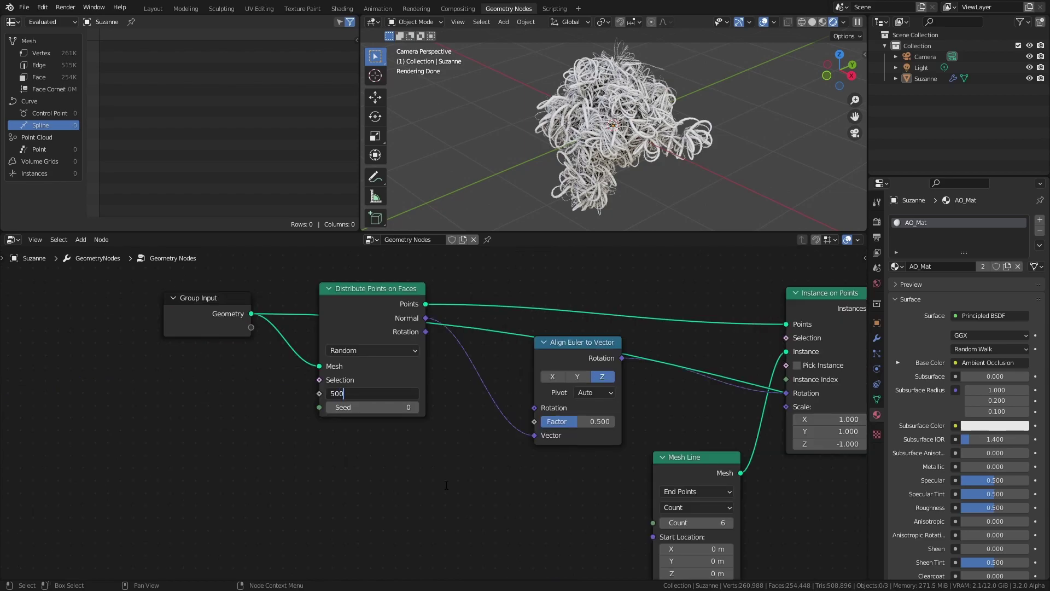
key("Return")
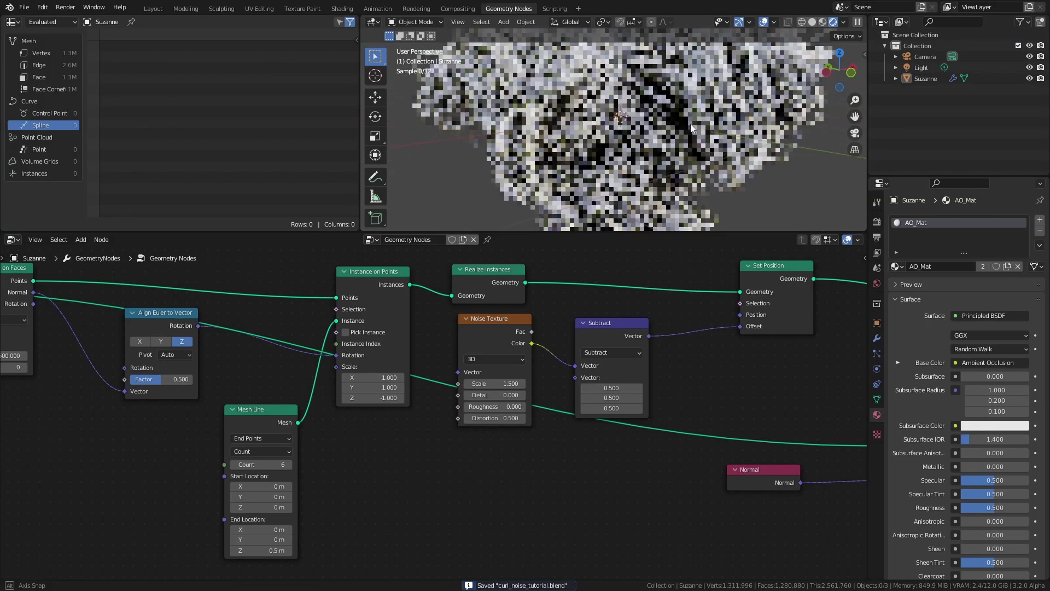
Set the Noise Texture scale to 2.5
key("KP_0")
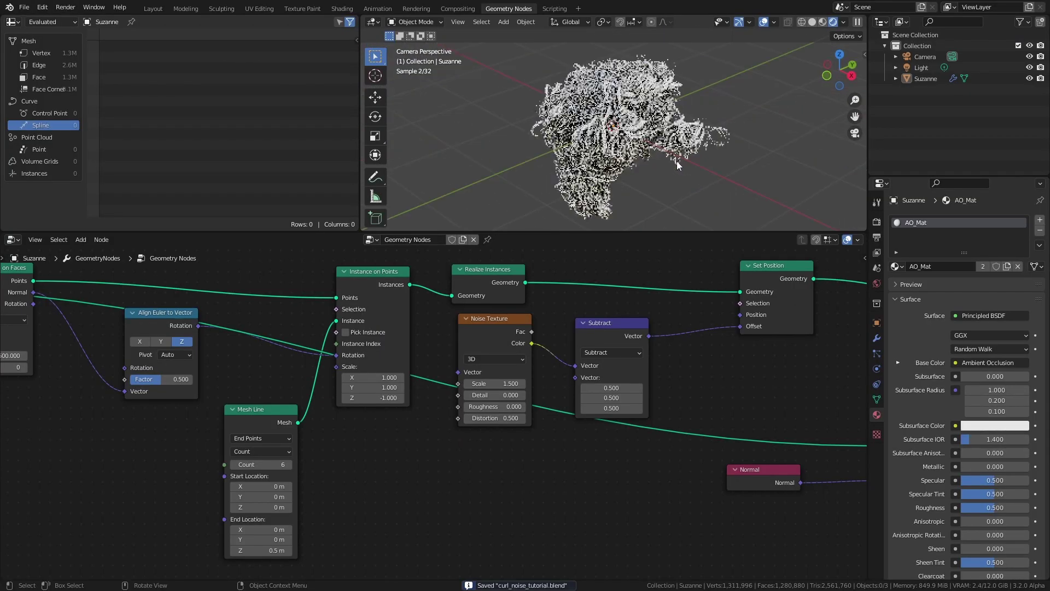
double_click(495, 383)
type("2.5")
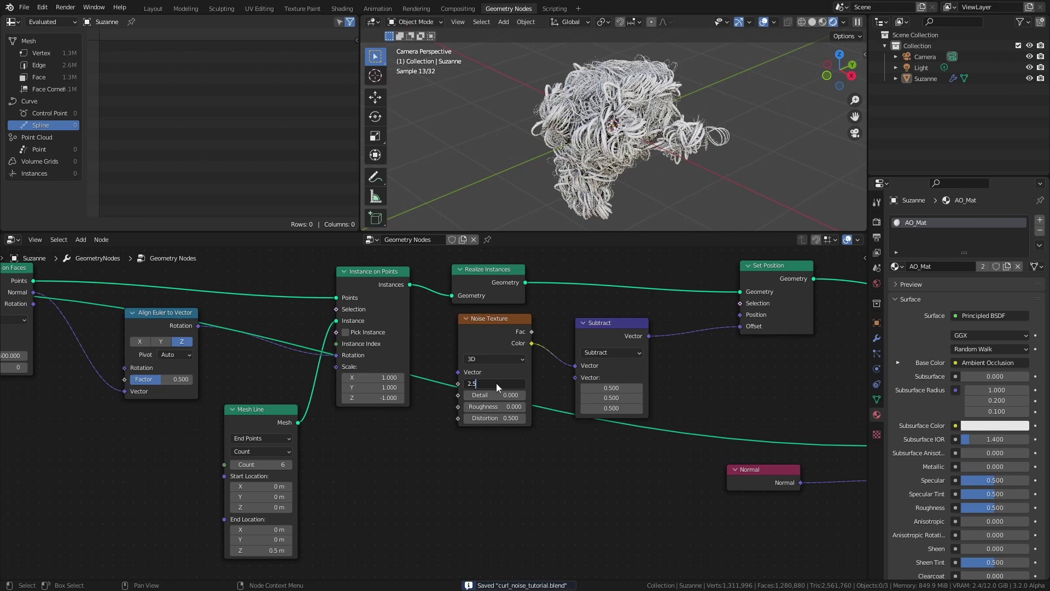